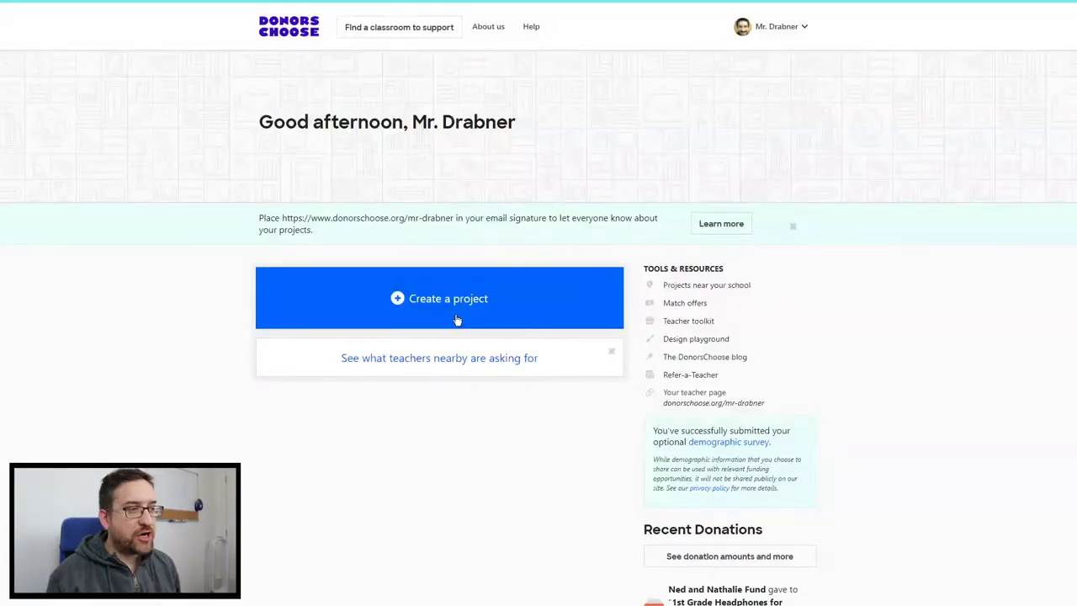
Start a new standard project and review the grade level and number of students in its student details
left_click(457, 320)
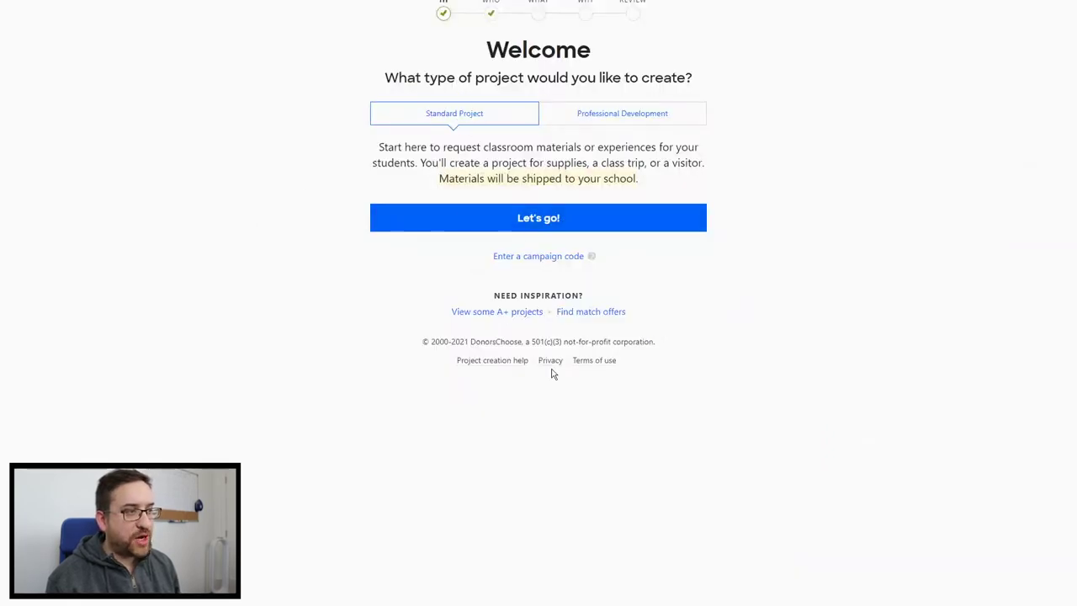
left_click(515, 217)
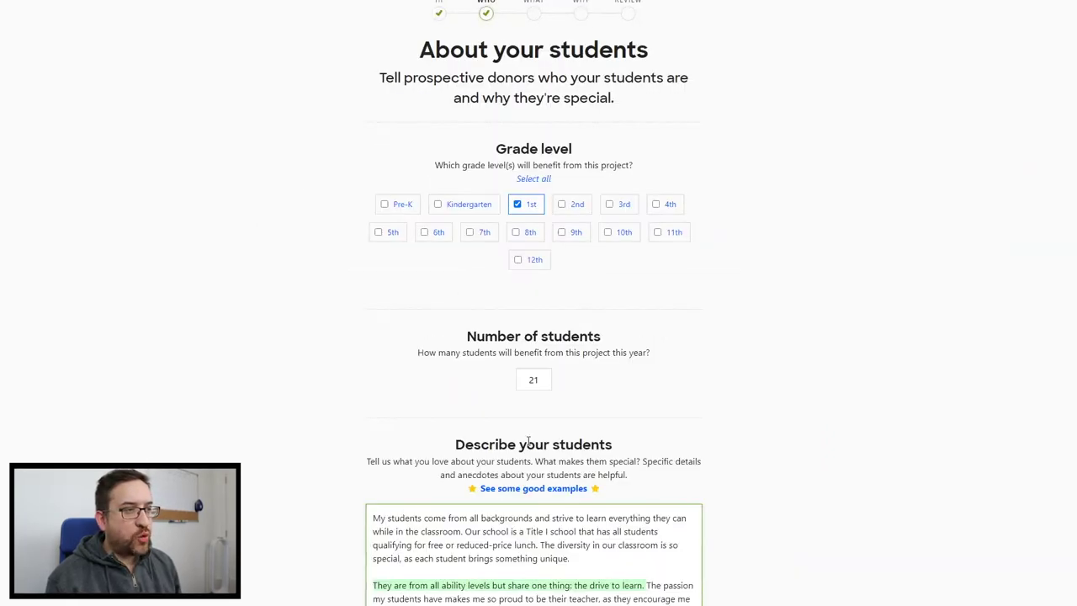
scroll(800, 109, "down", 2)
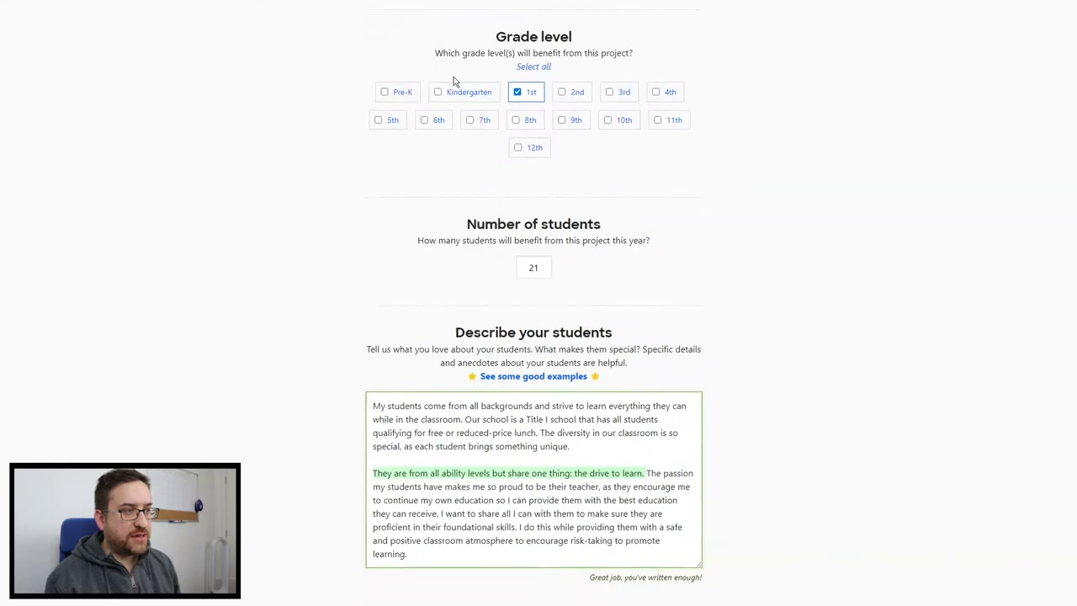
scroll(596, 79, "down", 1)
left_click(539, 214)
left_click(691, 228)
scroll(805, 266, "down", 1)
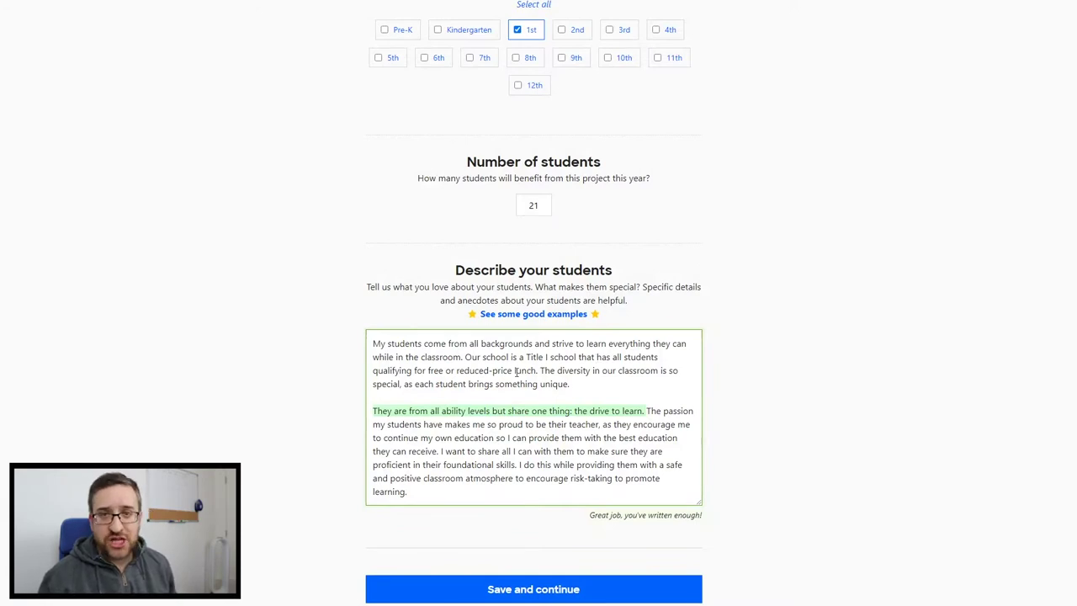
Review the student description, including the pull quote opening its second paragraph, and save the student details
left_click(595, 451)
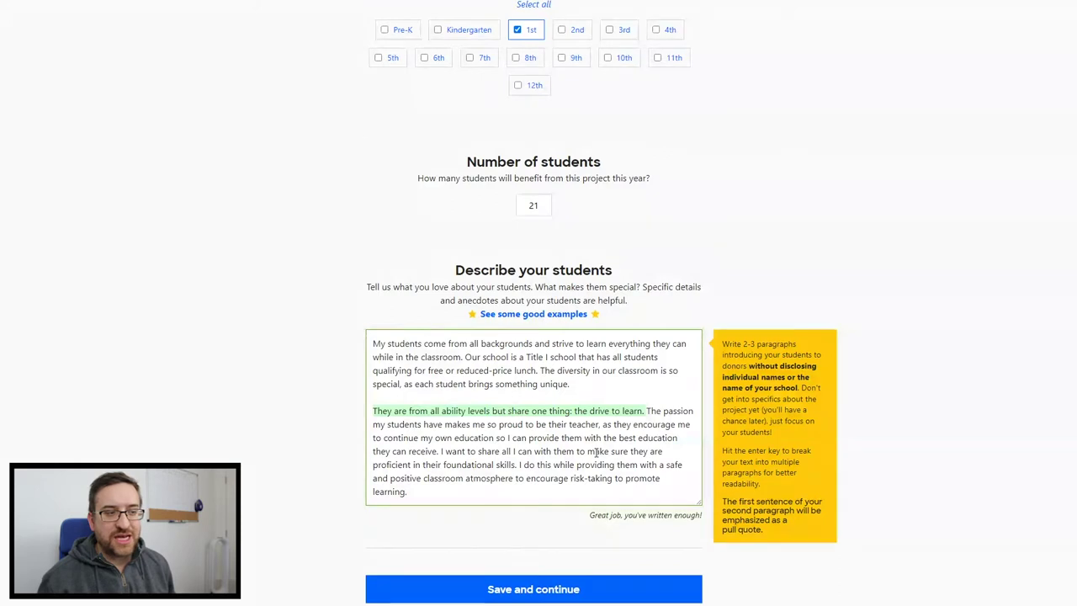
left_click(605, 411)
left_click_drag(653, 411, 373, 410)
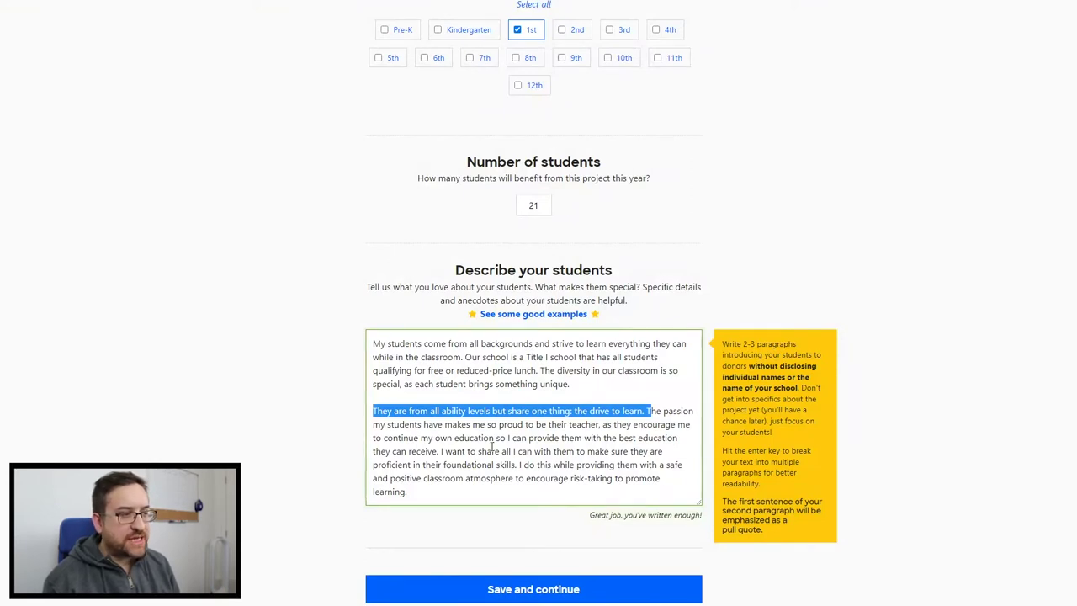
left_click(523, 481)
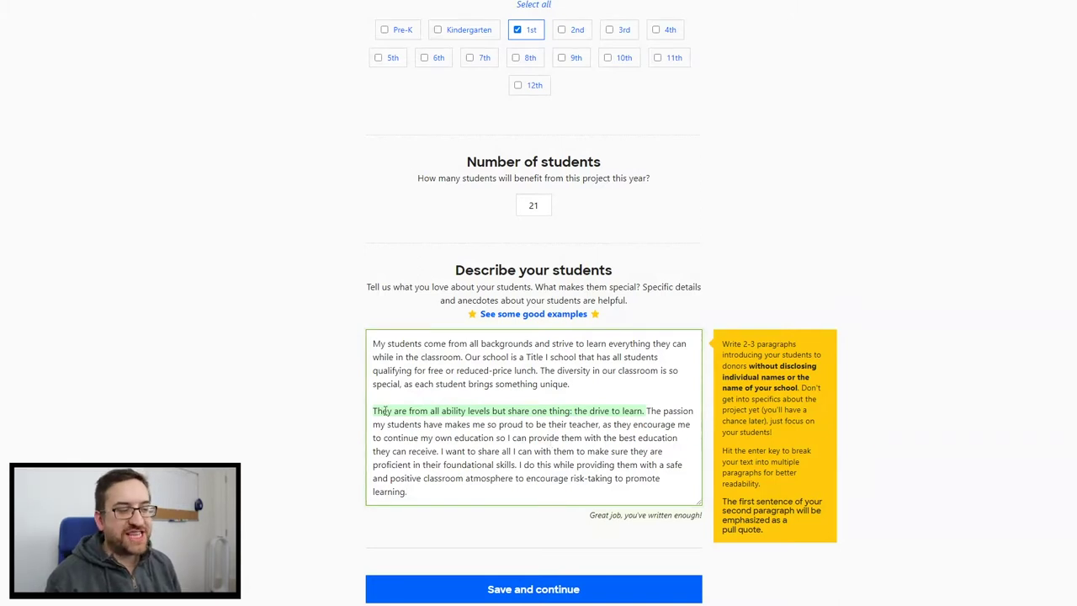
left_click(497, 589)
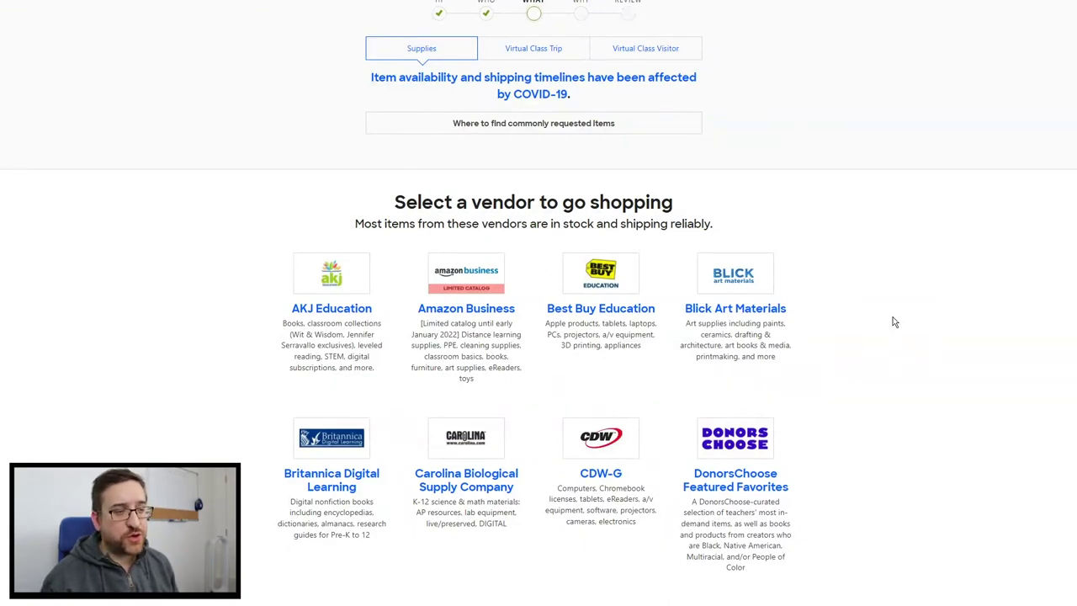
Browse the supply vendors and open the Lakeshore Learning Materials store
scroll(853, 269, "down", 2)
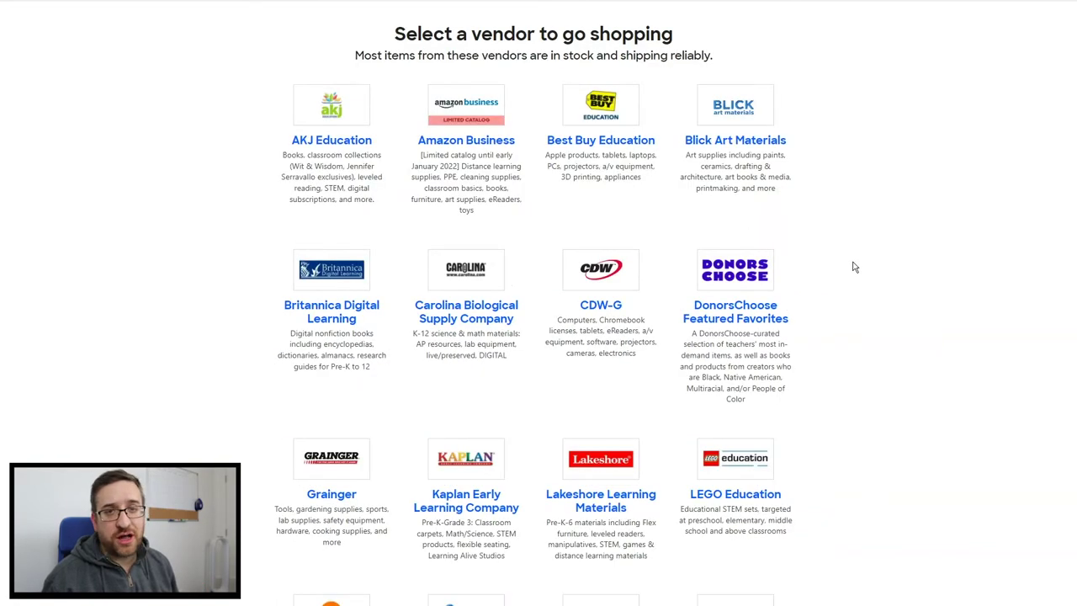
scroll(848, 267, "down", 2)
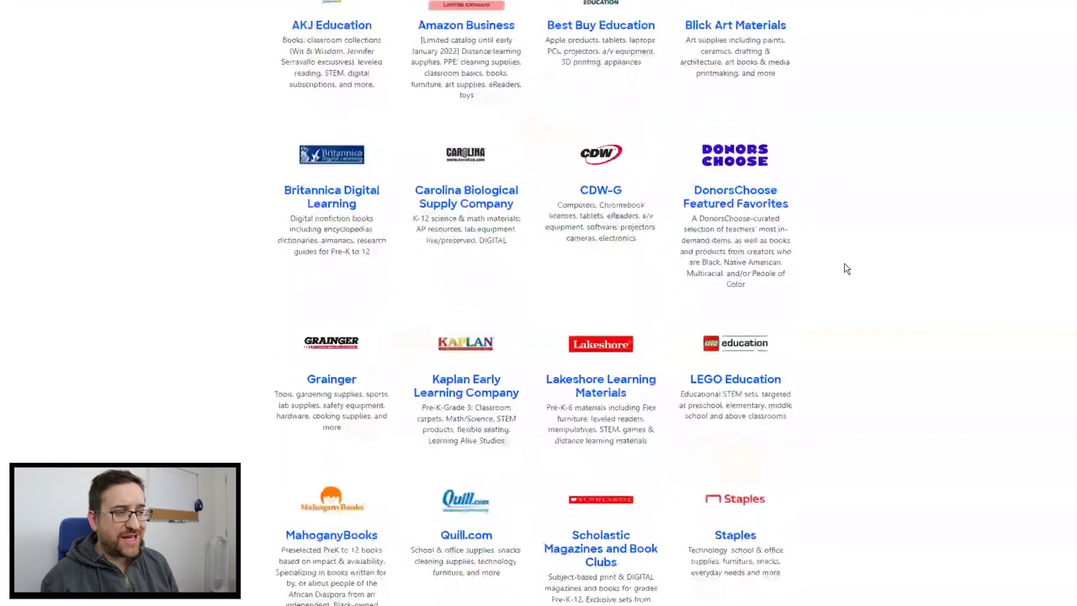
scroll(681, 160, "up", 3)
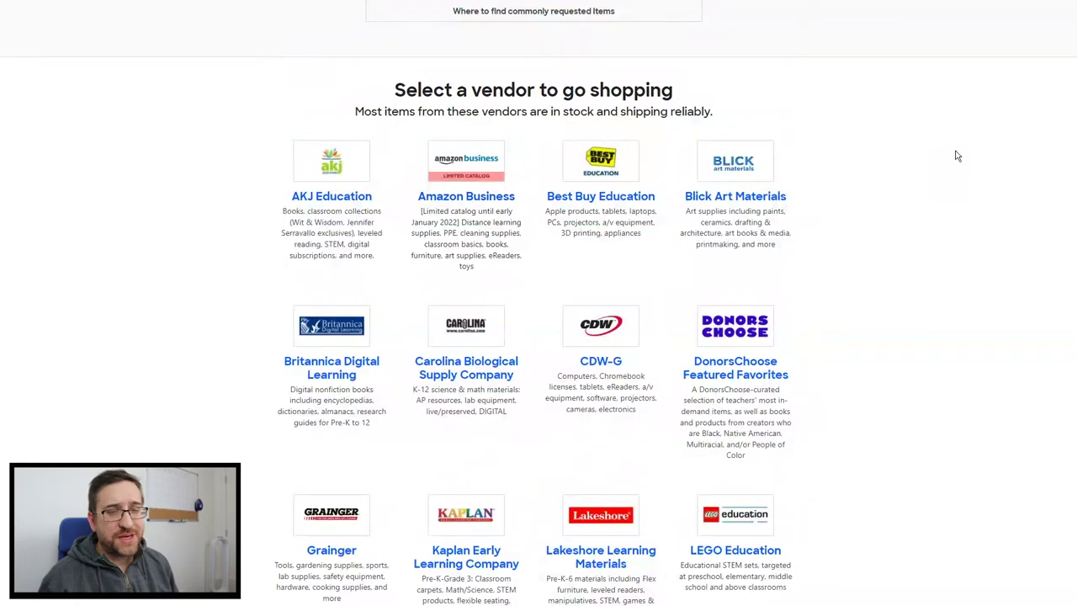
scroll(956, 156, "down", 5)
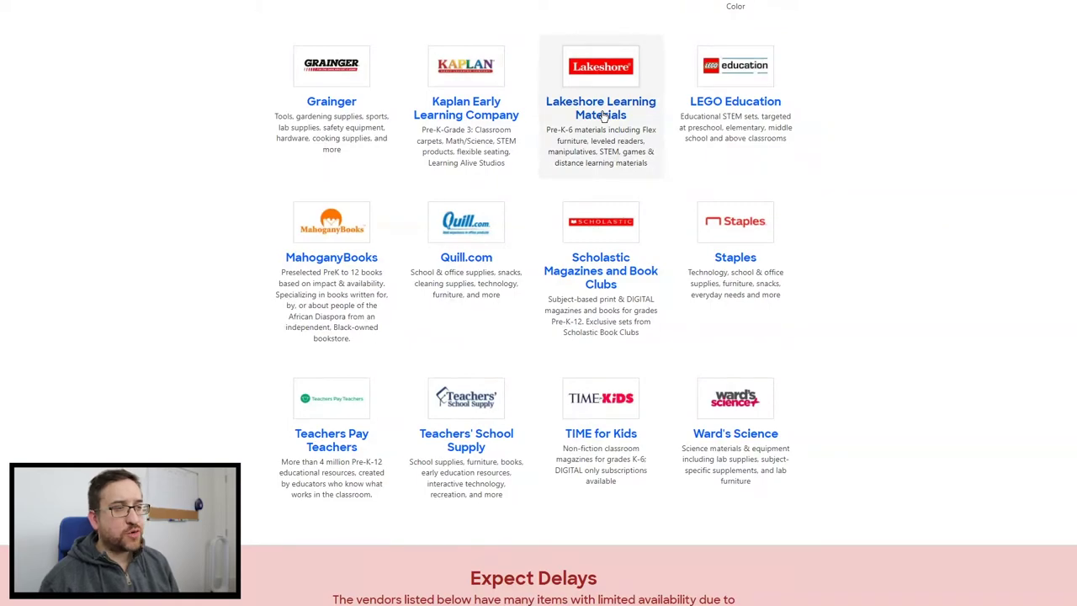
scroll(602, 116, "up", 2)
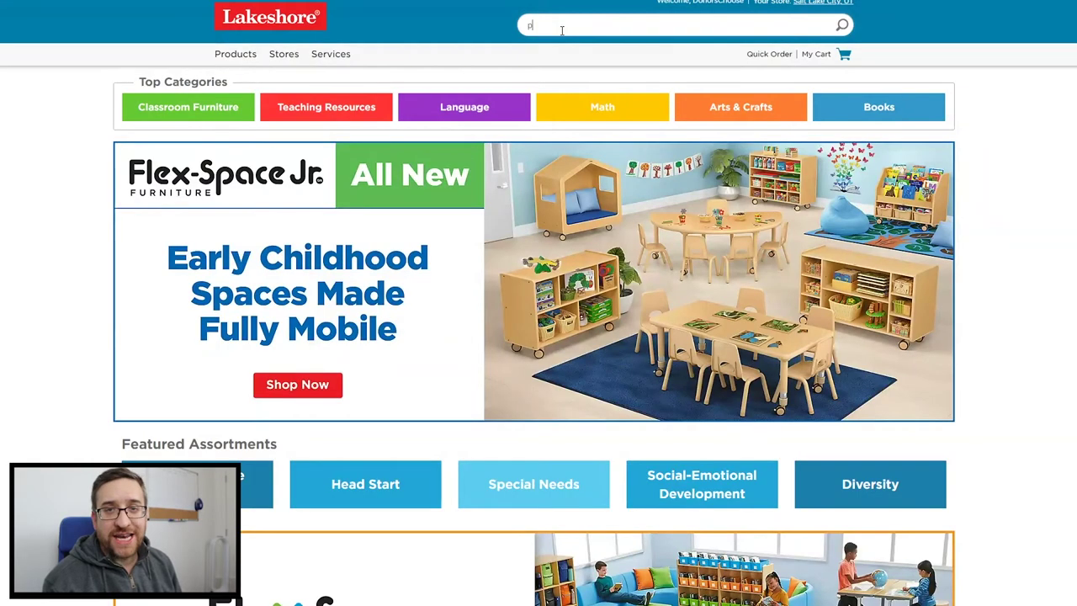
Search the Lakeshore store for "phonemic awareness"
type("phonemic s")
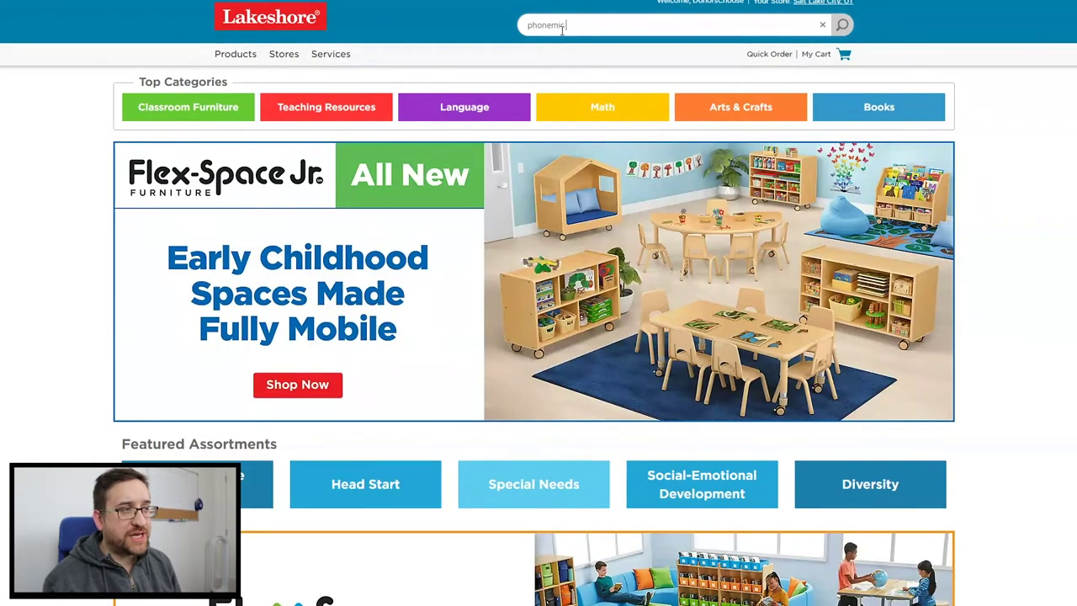
key("BackSpace")
type("awareness")
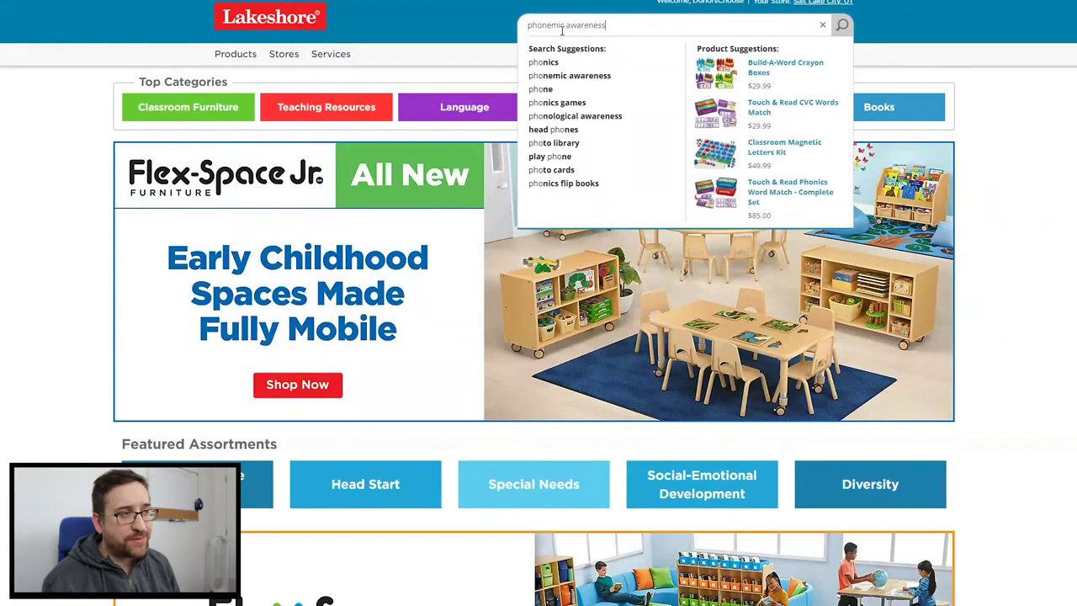
key("Return")
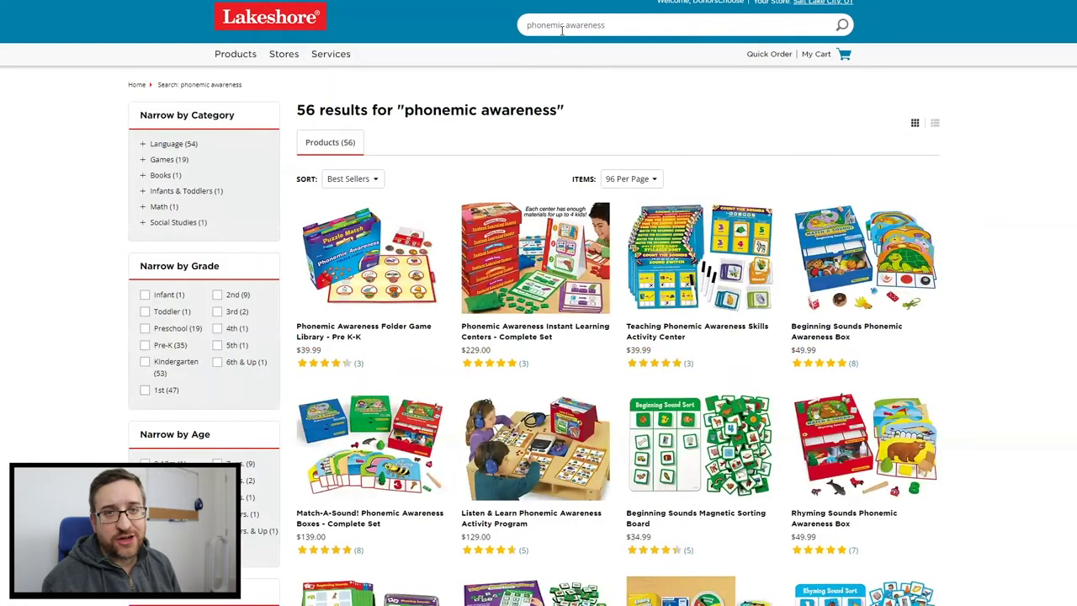
Add one Phonemic Awareness Instant Learning Centers - Complete Set to the cart and submit the cart to the purchasing system
left_click(546, 257)
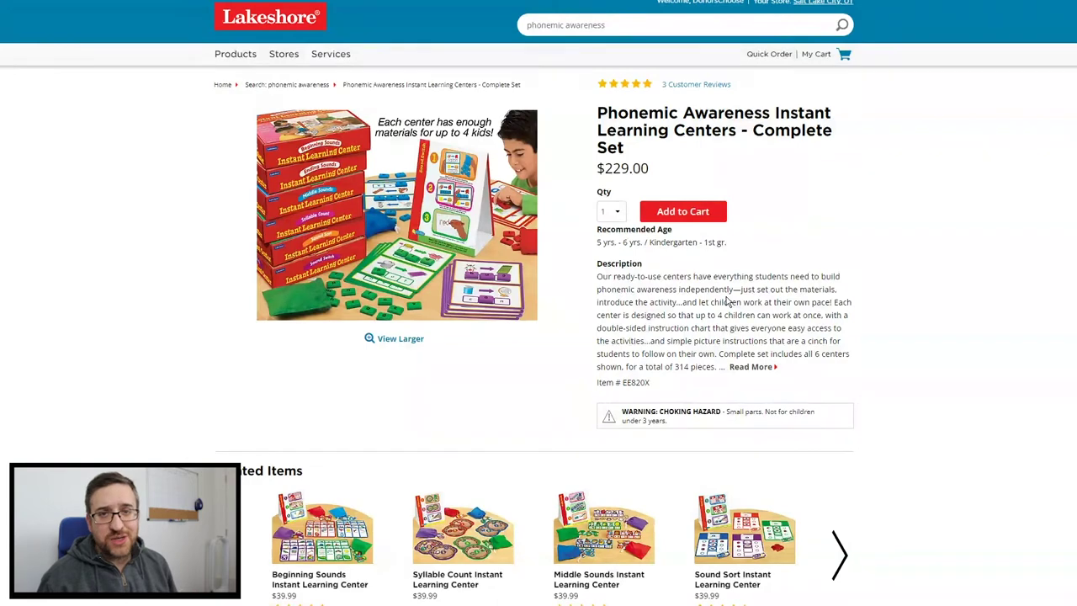
left_click(675, 217)
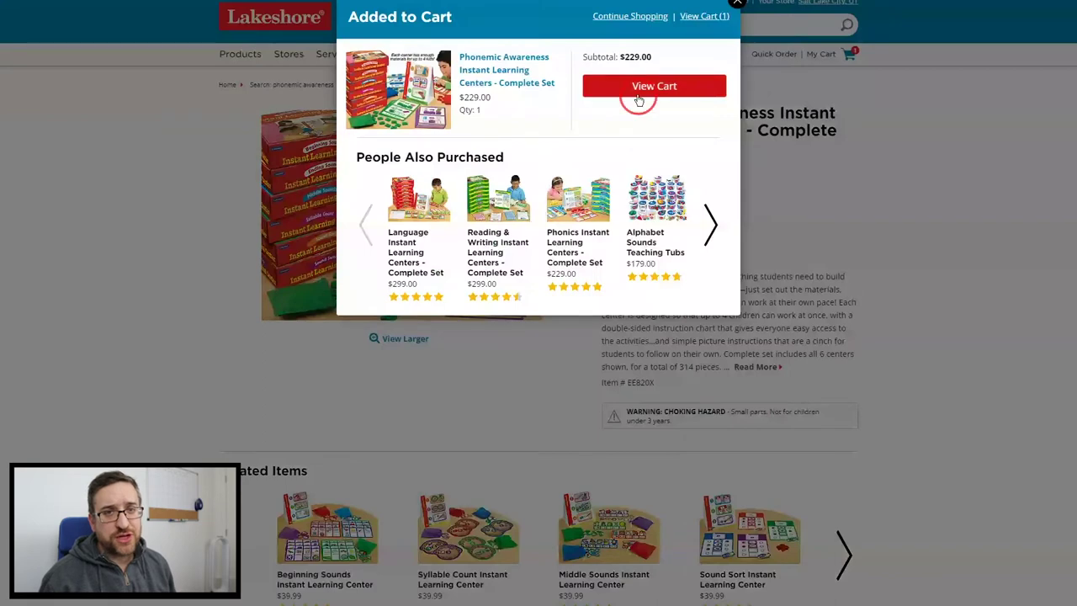
left_click(637, 94)
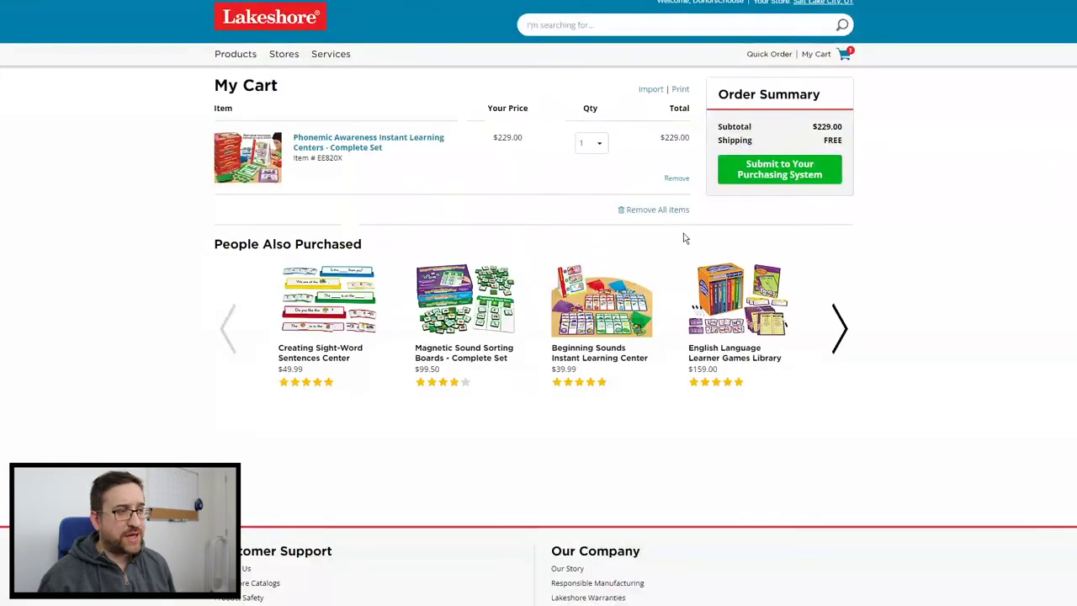
left_click(803, 180)
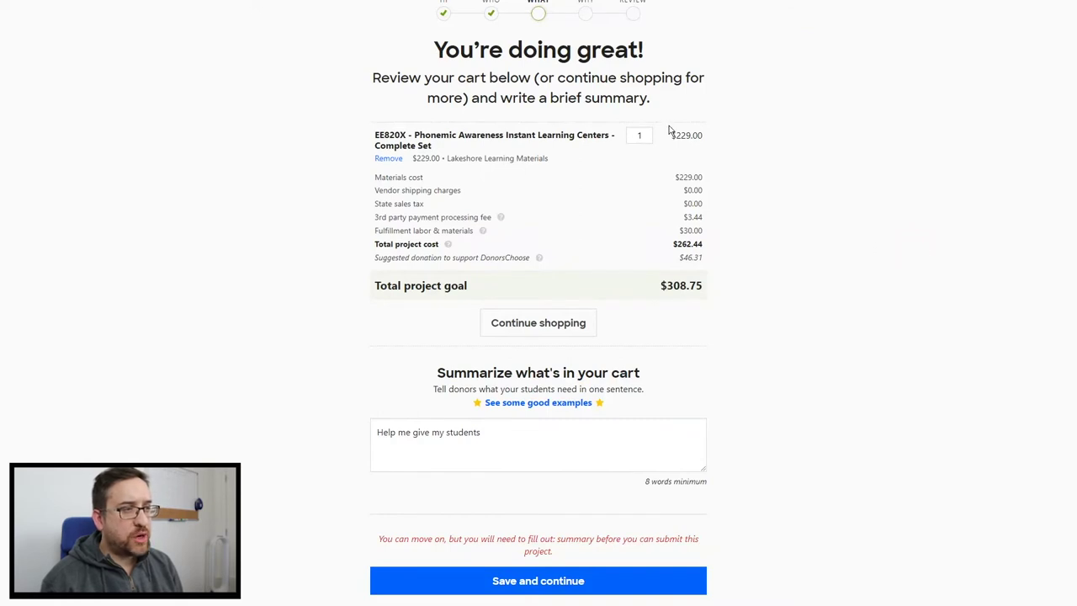
Complete the cart summary as "Help me give my students phonemic awareness center activities to create strong readers!" and save it
left_click_drag(675, 177, 690, 179)
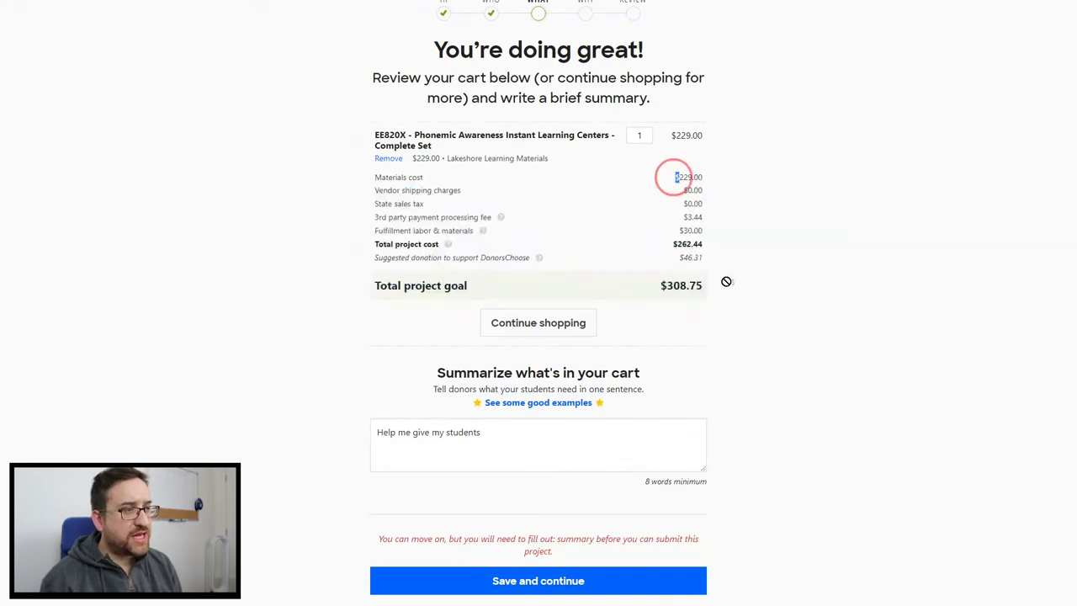
left_click(804, 310)
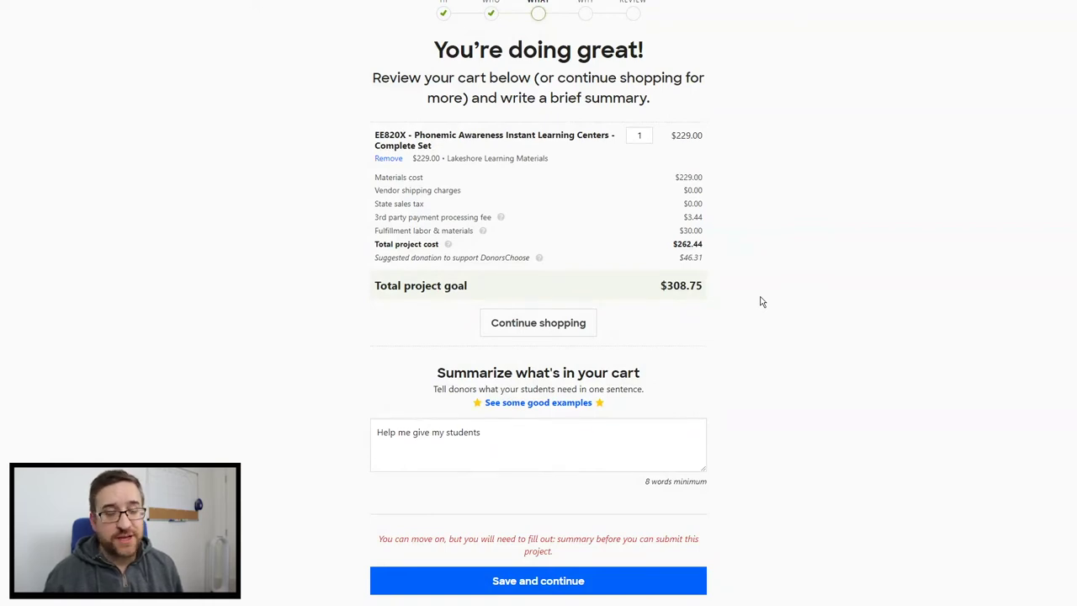
left_click(673, 446)
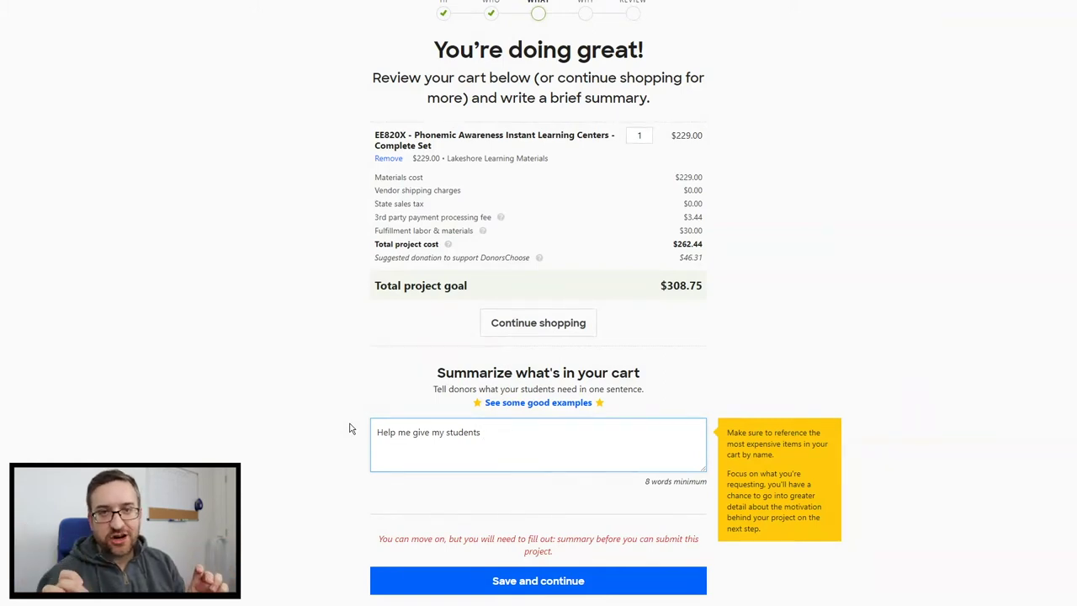
left_click(509, 431)
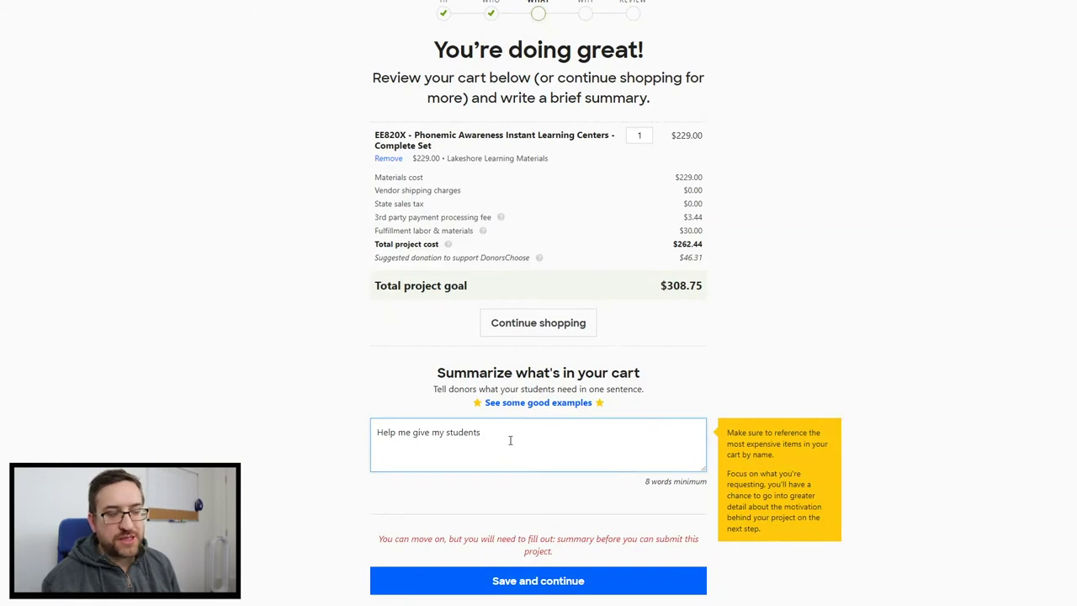
type("phonemic awareness activities to create strong readers!")
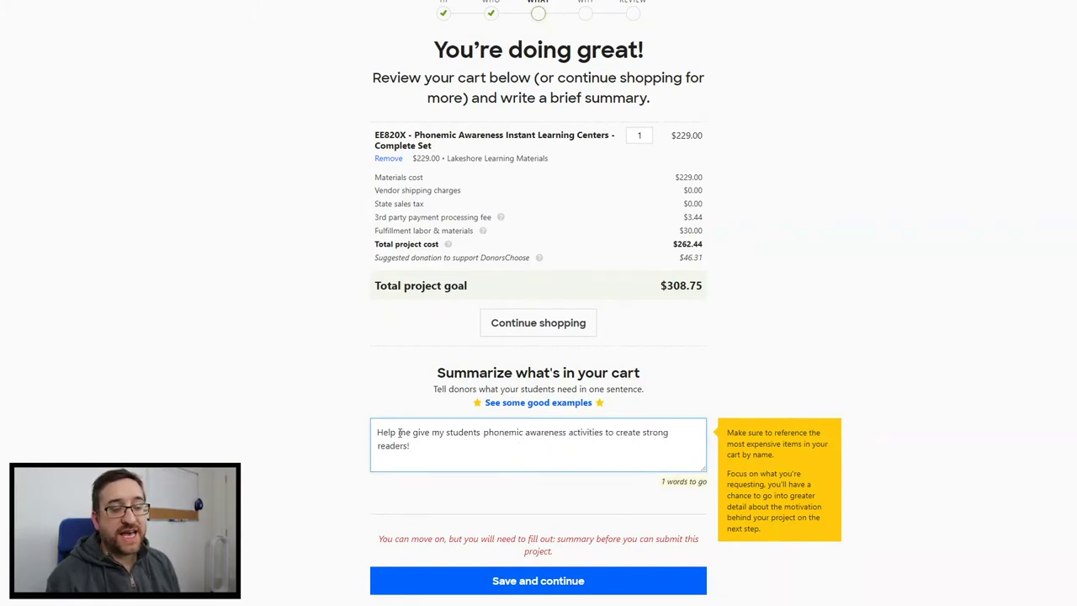
left_click(569, 434)
type("cente")
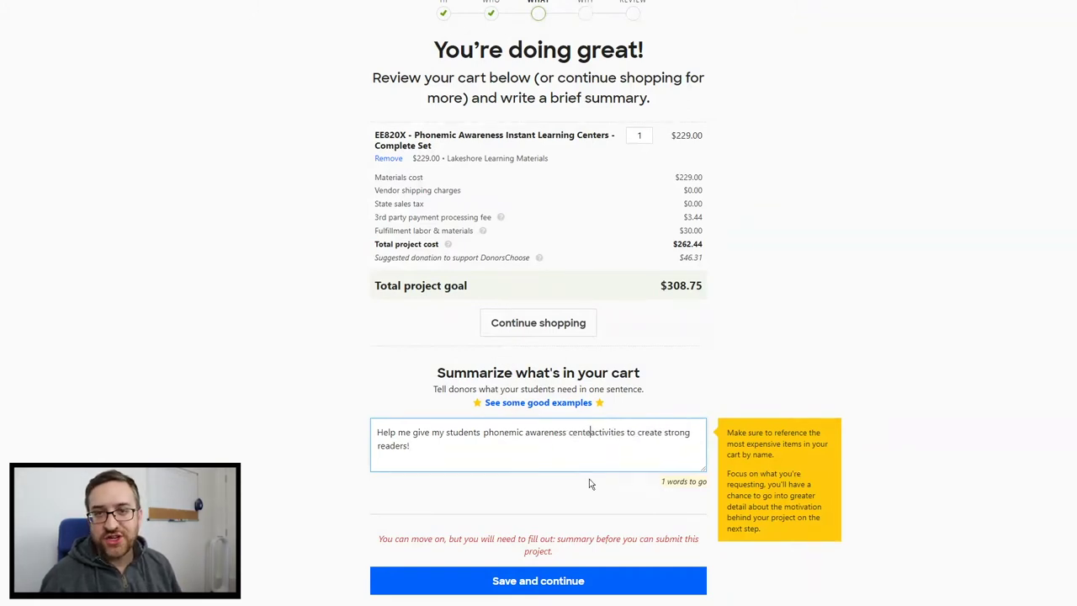
type("r")
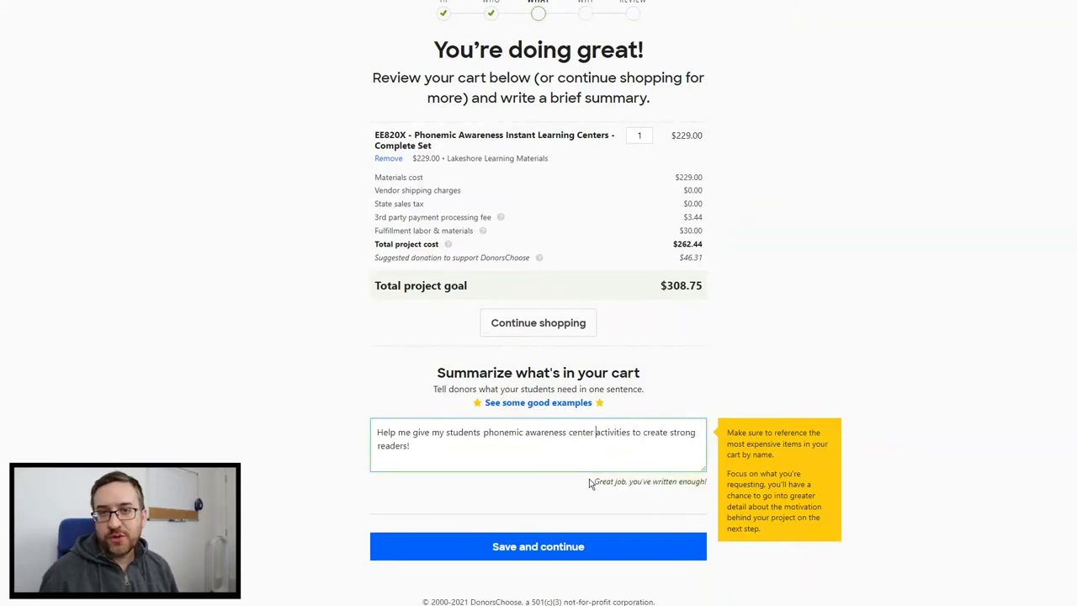
left_click(542, 546)
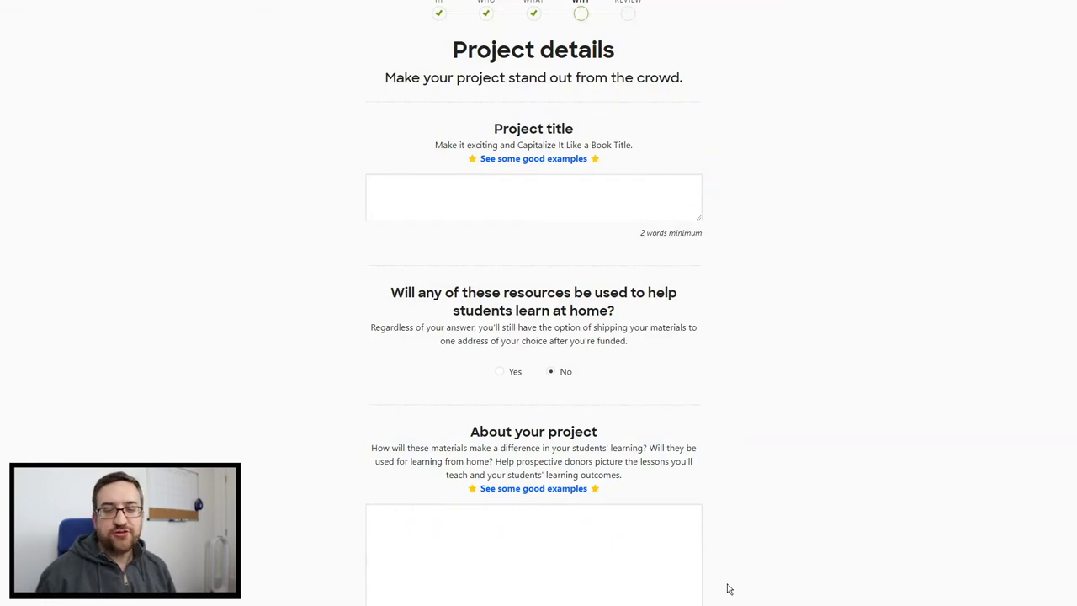
Enter "Good Listeners Make Fabulous Readers" as the project title, correcting the spelling of "Listeners"
key("Tab")
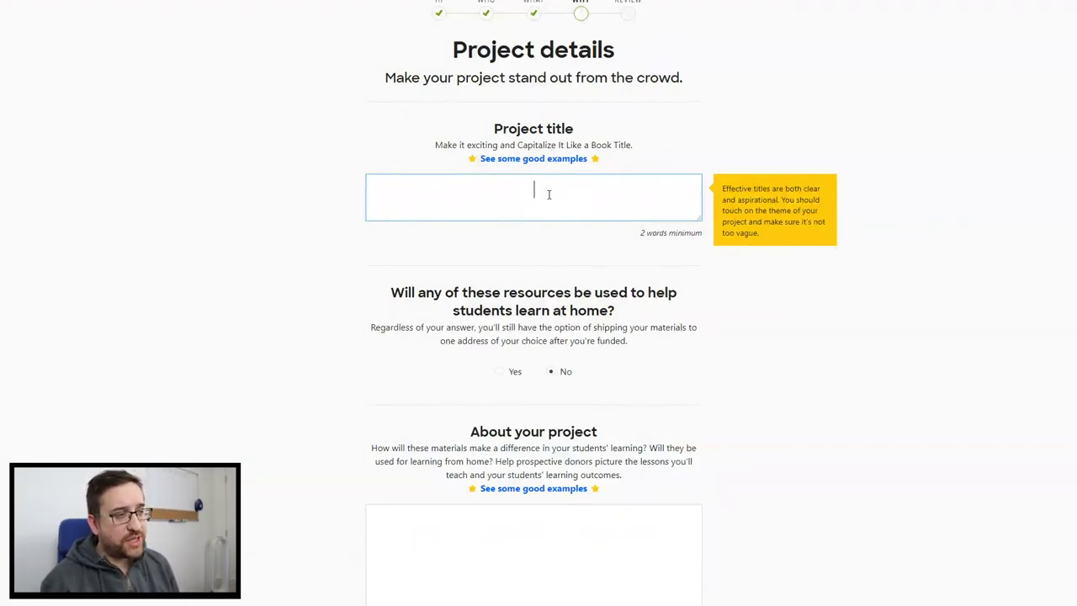
type("Good Listners")
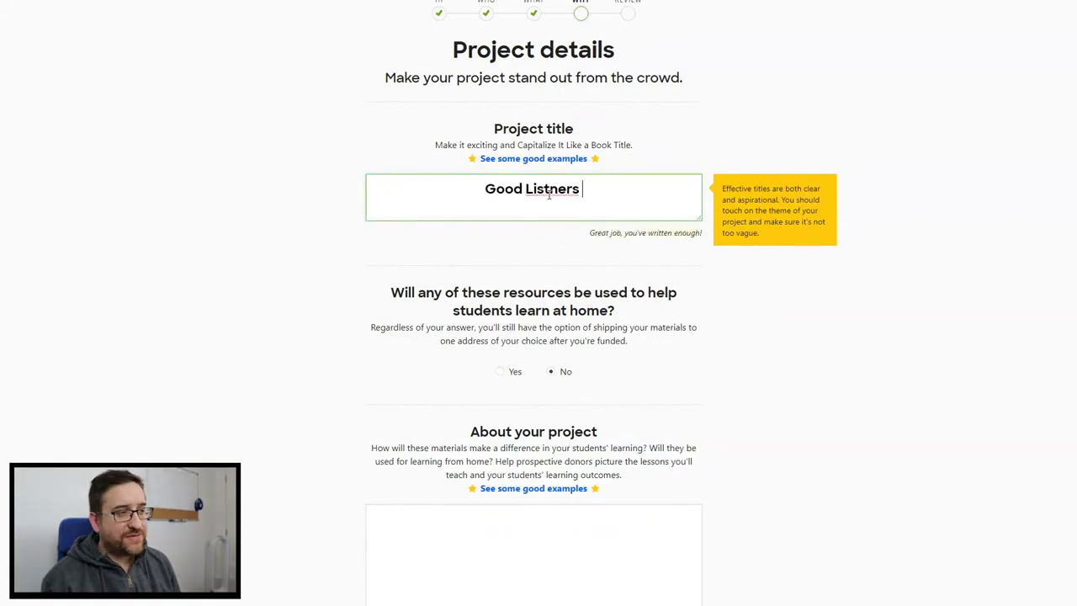
right_click(549, 194)
left_click(576, 202)
type("Make Fabu")
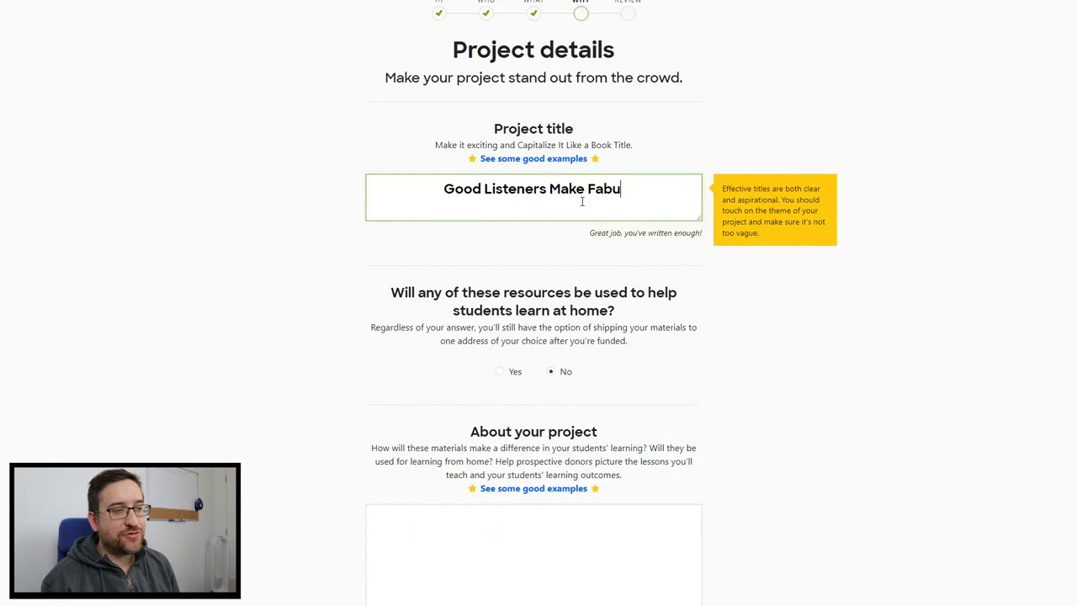
type("lous Readers")
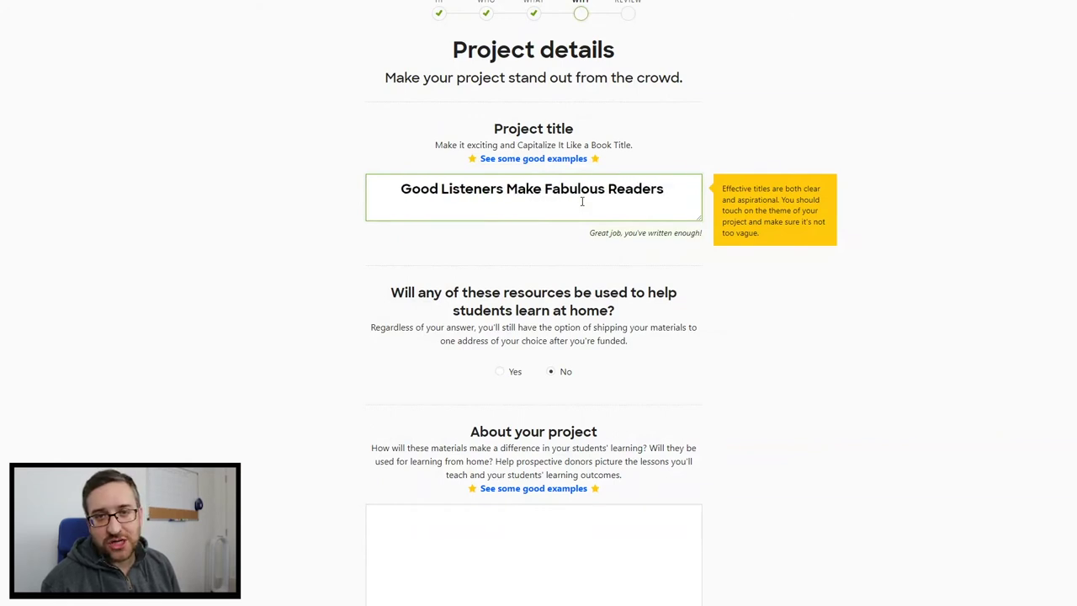
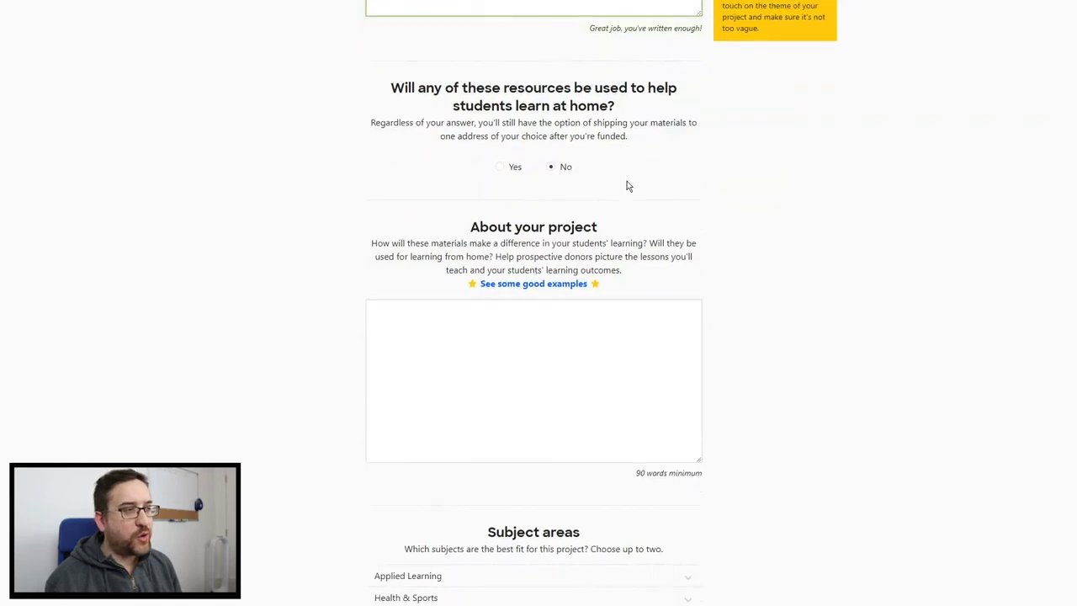
Fill in the project description with three paragraphs on how the Lakeshore phonemic awareness center activities will help students become strong readers
left_click(592, 222)
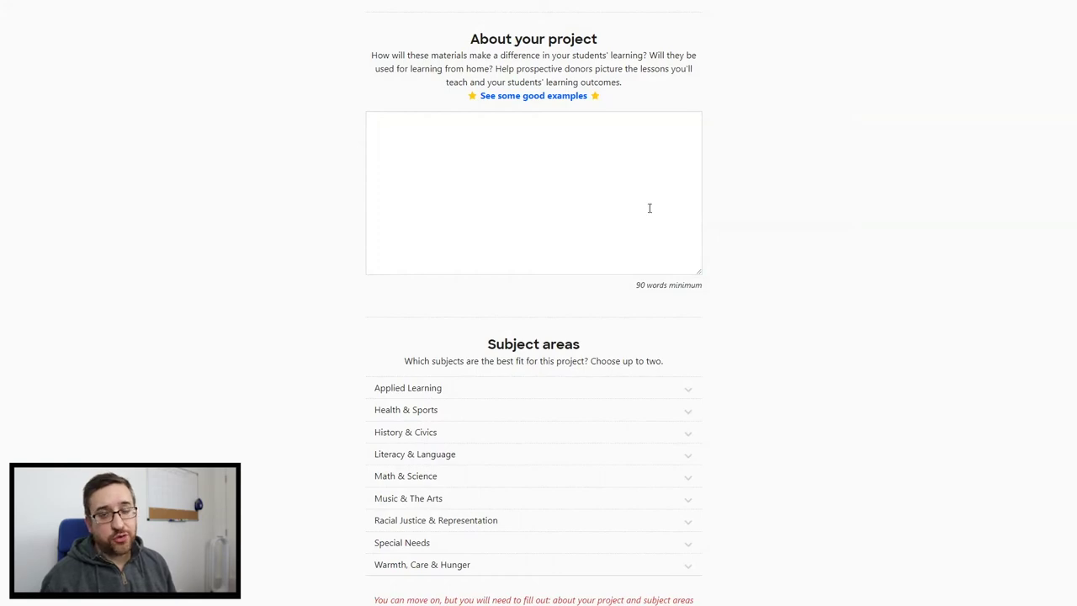
left_click(569, 161)
type("Phonemic awareness is the foundation all students need to read. These phonemic awareness center activities from Lakeshore Learning will give my students many different opportunities to practice this essential skill.  These activities are engaging, explicit, and directed towards helping my students become strong readers. I will be using this in my small groups to build this foundational reading skill so that my students can eventually start blending CVC words. Without phonemic awareness mastery that this resource builds up, my students will not be able to do that.  I want to make a great impact for my students by giving them fun and engaging instruction that this resource provides. My goal is to provide targeted lessons that will have my students reach their academic success. Your donation will help me reach that goal.")
scroll(574, 198, "up", 1)
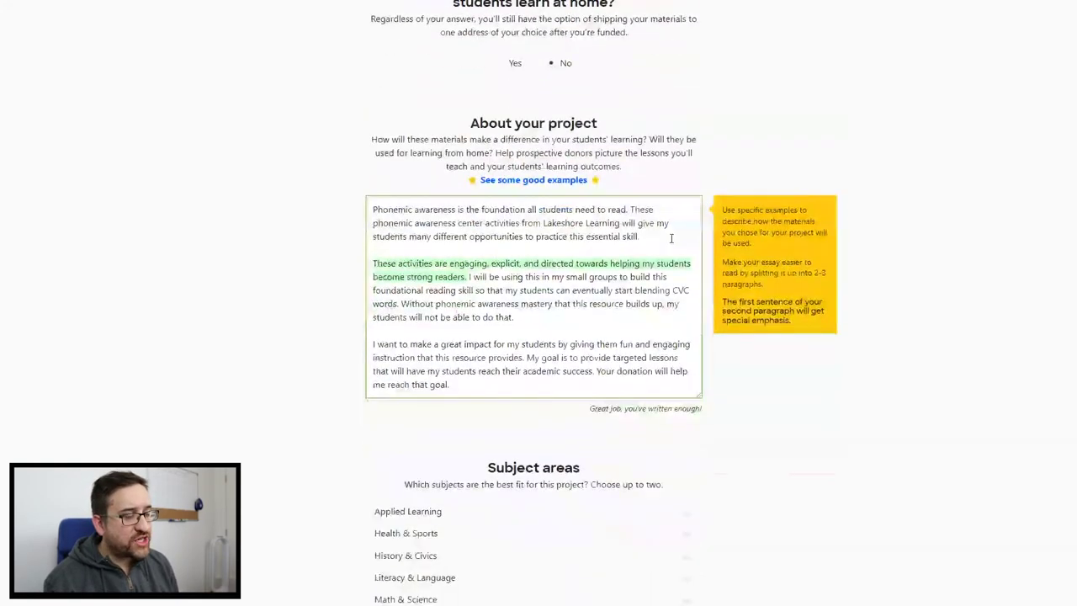
Reword the project description's opening sentence to say phonemic awareness is "the foundational skill students need to read"
scroll(417, 195, "down", 1)
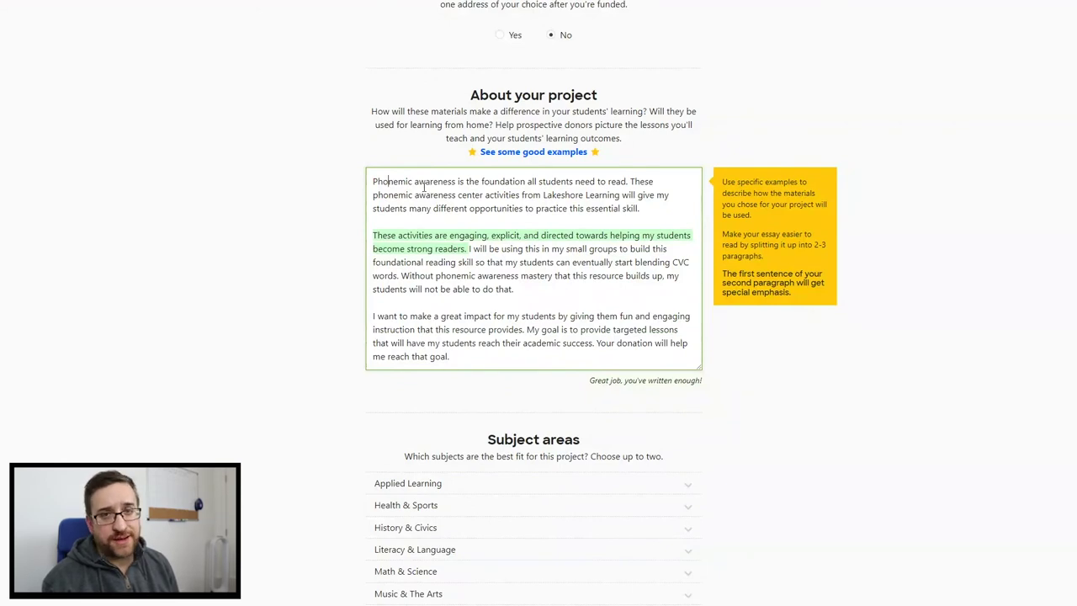
type("al skill")
key("Delete")
key("Delete")
key("Delete")
key("Delete")
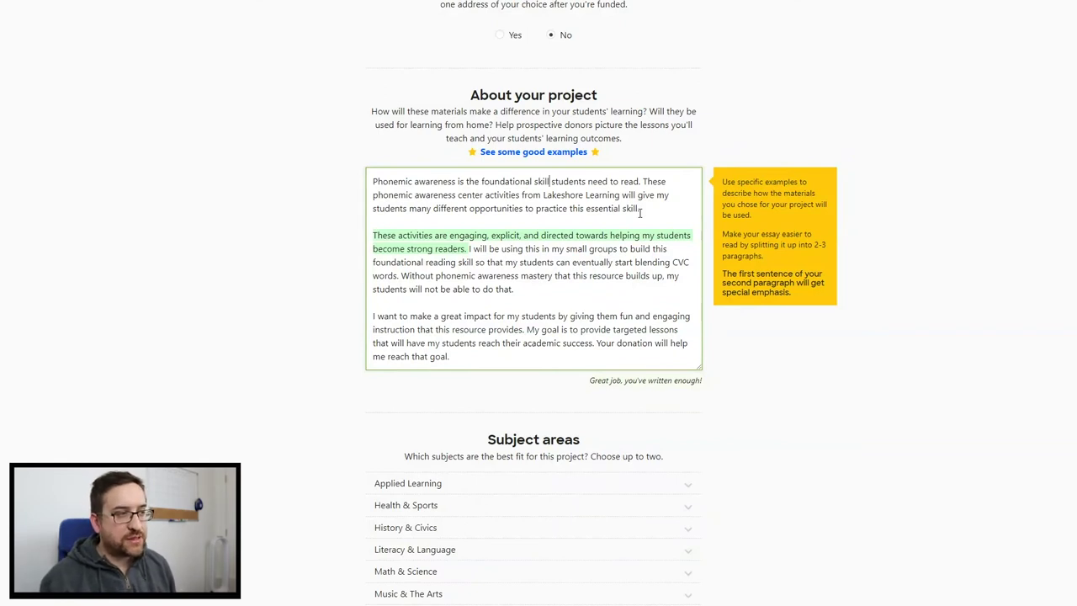
Review the project description, highlighting the second paragraph's first sentence and the text leading up to the donation request
left_click(473, 248)
left_click_drag(468, 249, 367, 235)
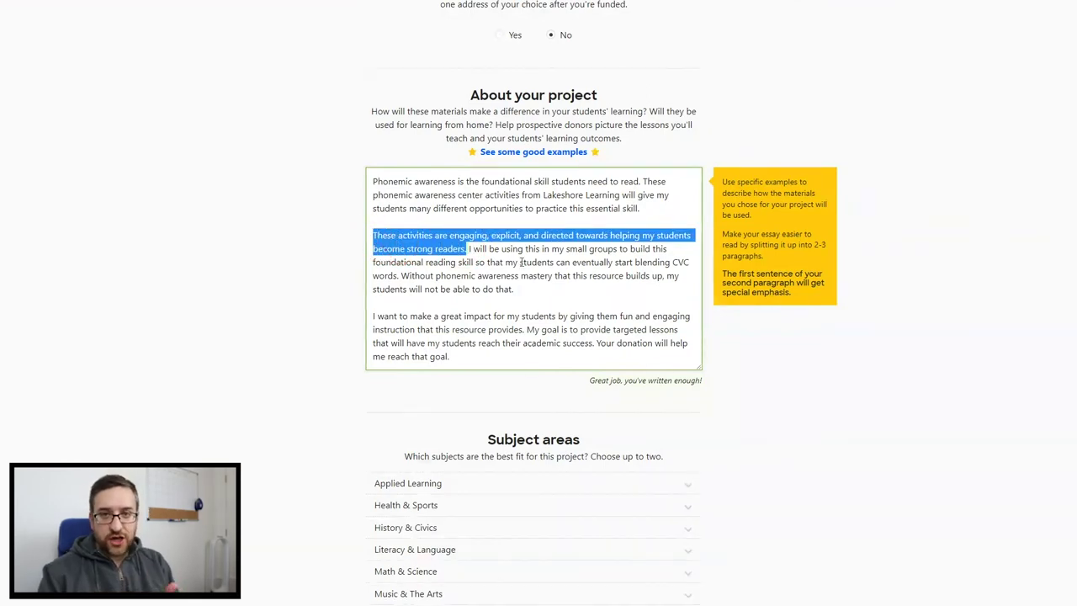
left_click(515, 320)
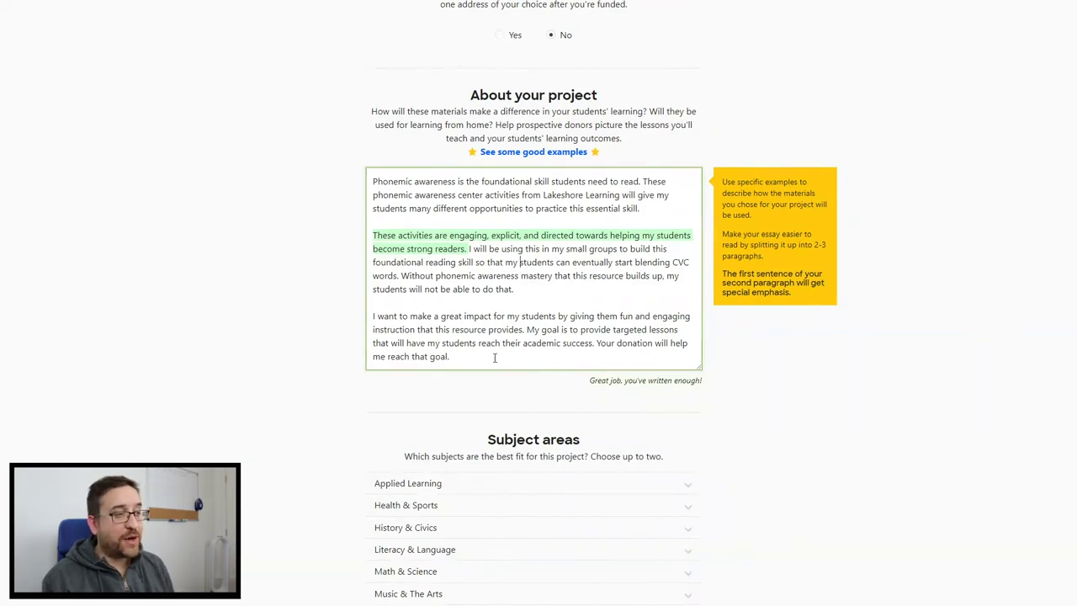
left_click(495, 358)
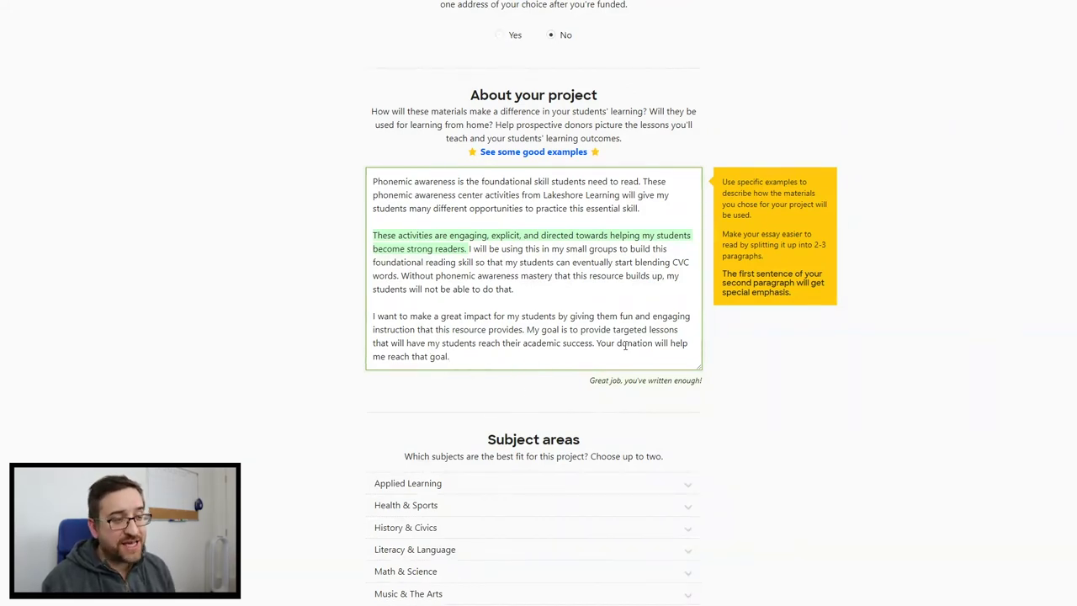
left_click_drag(597, 345, 267, 161)
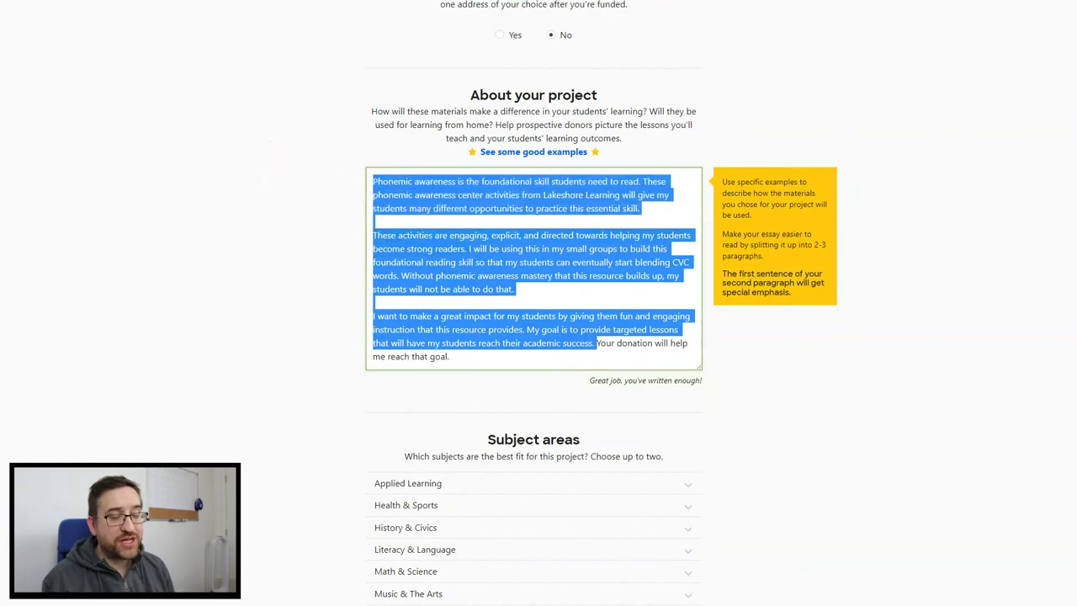
left_click(351, 484)
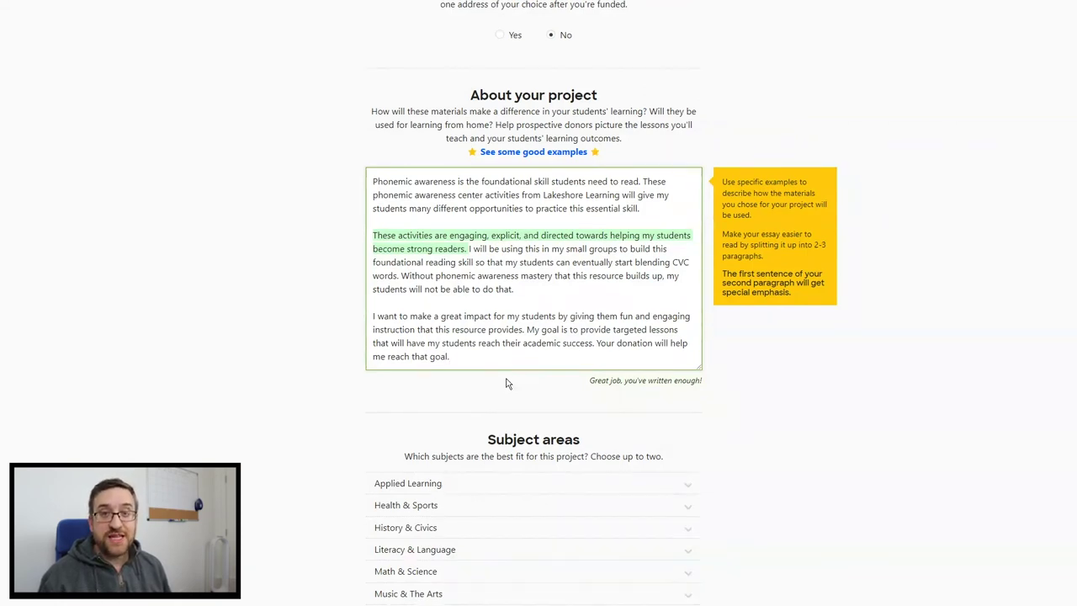
Choose Literacy under Literacy & Language as the project's subject area, and save to continue to the final review
scroll(506, 383, "down", 2)
scroll(543, 168, "up", 2)
scroll(768, 286, "down", 2)
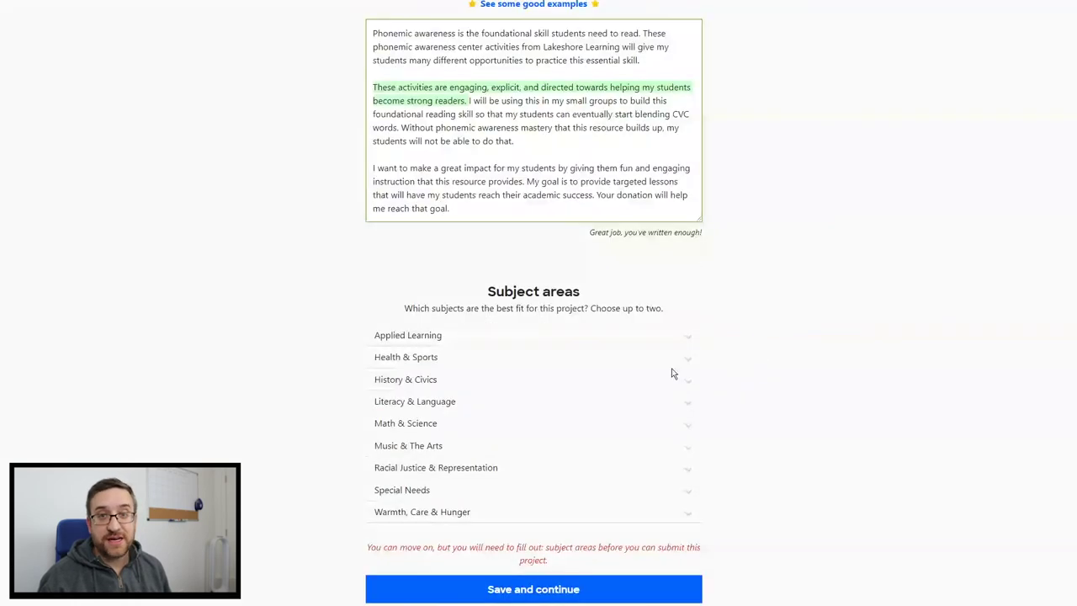
left_click(484, 410)
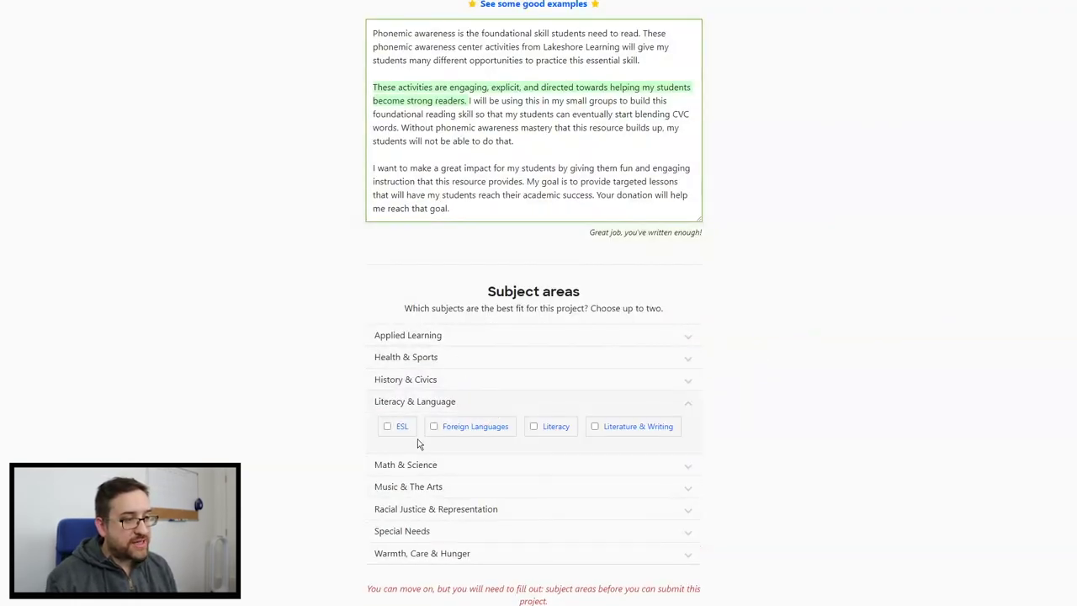
left_click(564, 428)
left_click(560, 594)
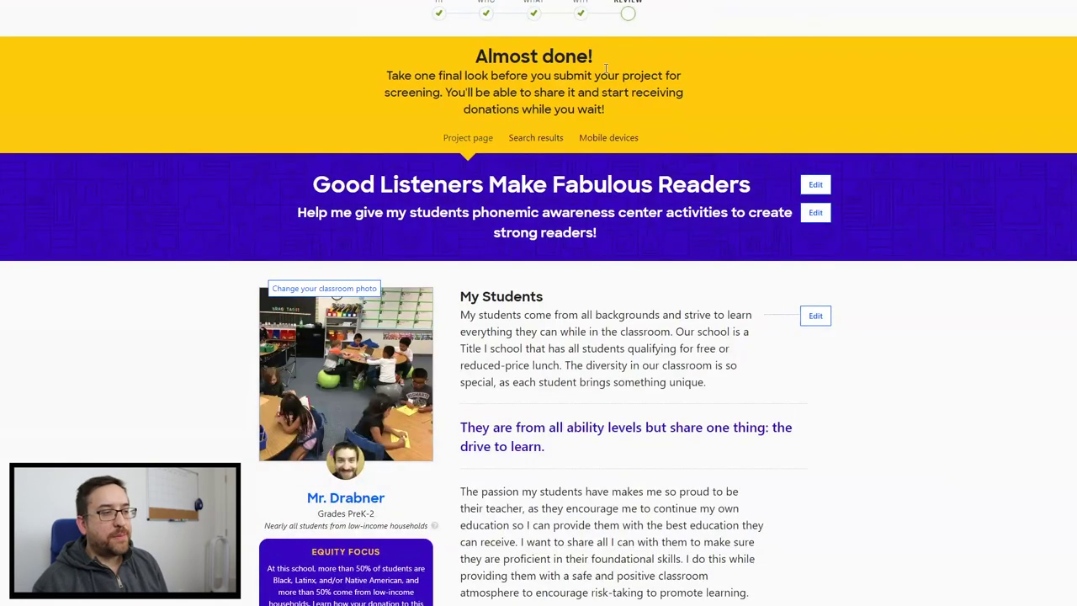
Review the project page preview from the title and student and project essays down to the donation cost breakdown
scroll(762, 100, "down", 1)
scroll(762, 99, "down", 1)
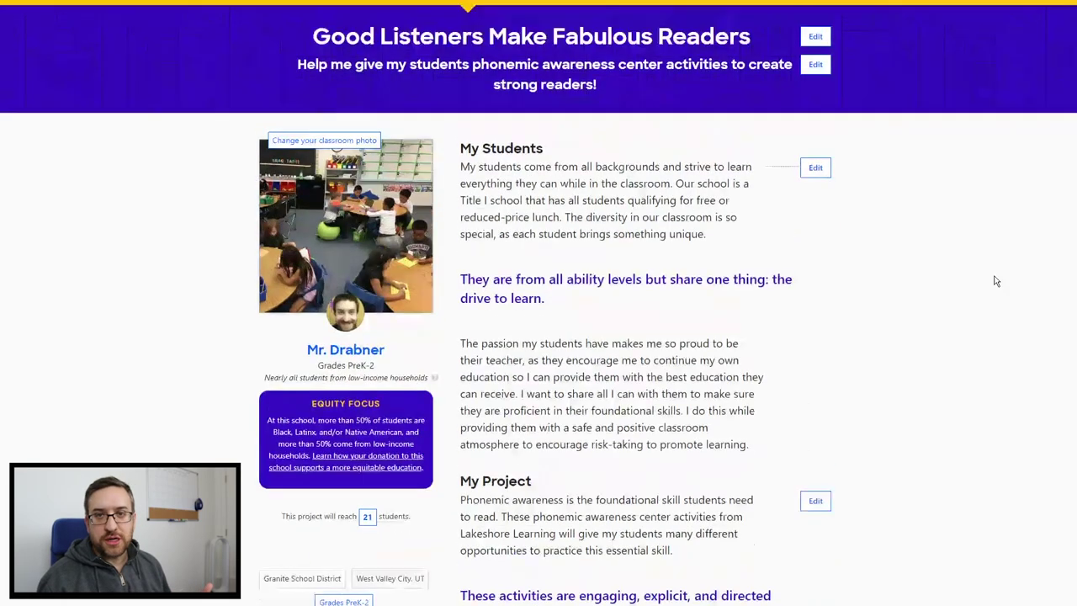
scroll(369, 99, "up", 1)
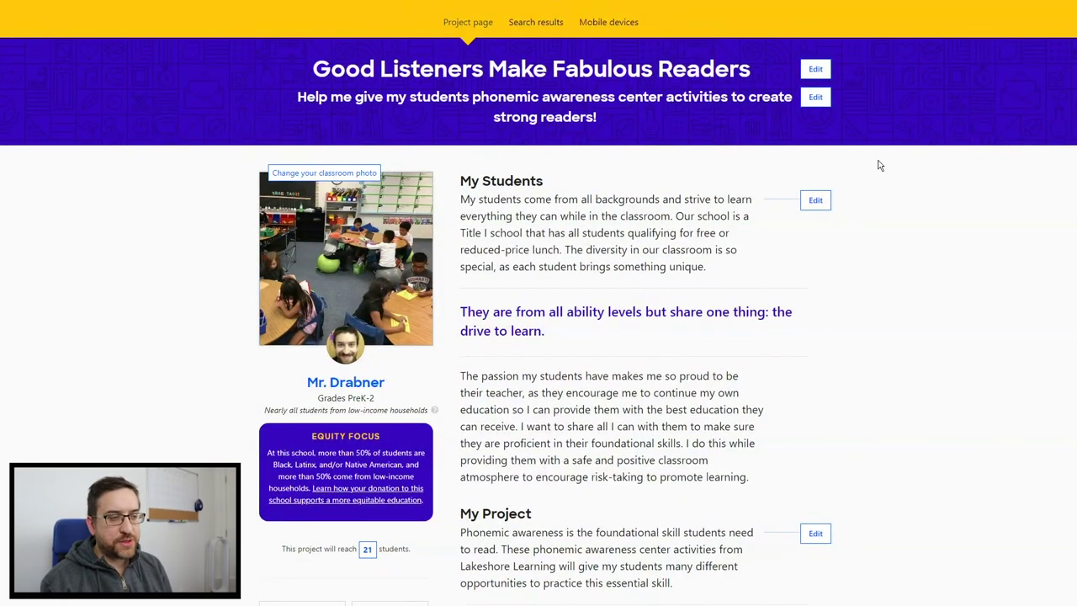
scroll(877, 163, "down", 1)
scroll(824, 164, "down", 1)
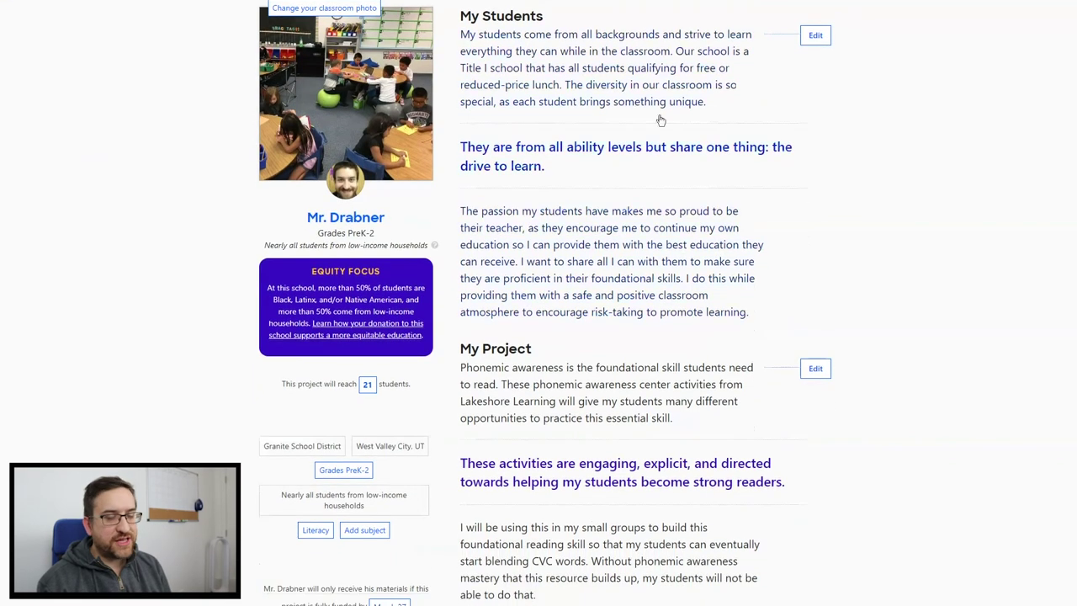
scroll(623, 173, "down", 4)
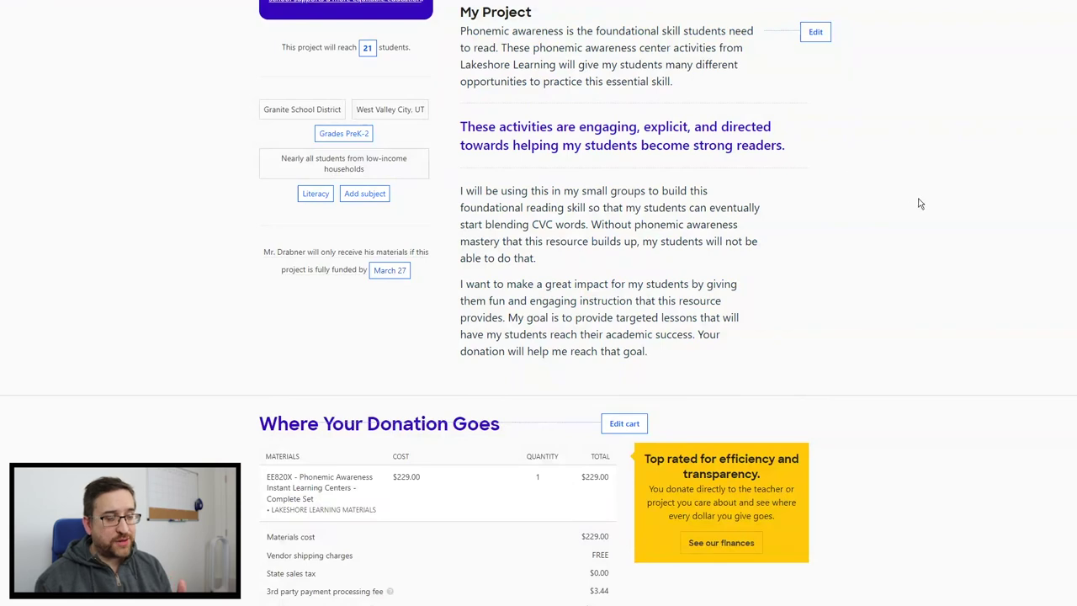
scroll(918, 202, "up", 1)
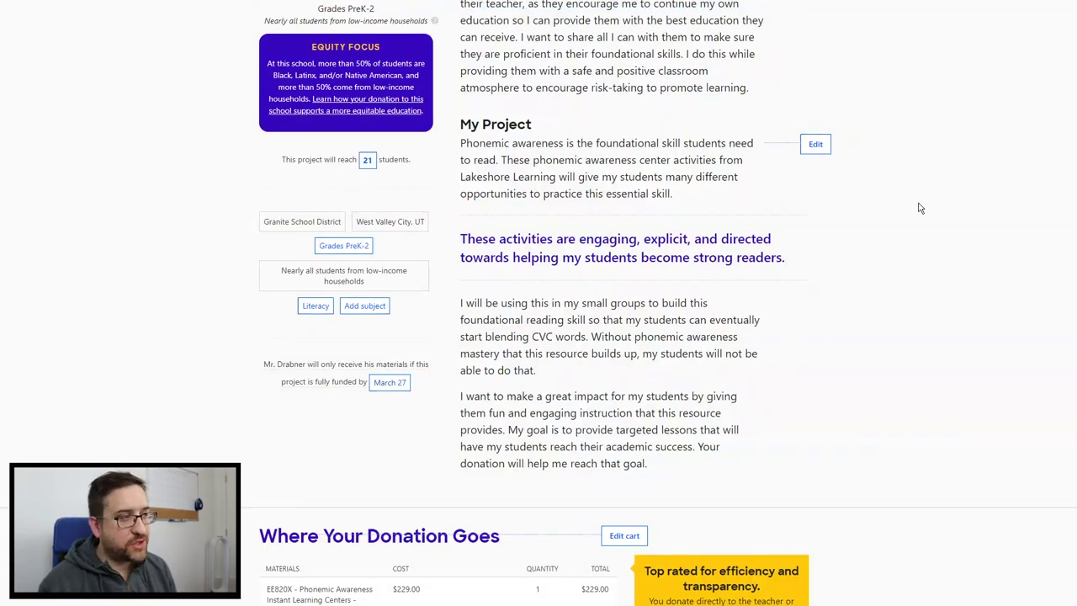
scroll(916, 206, "down", 3)
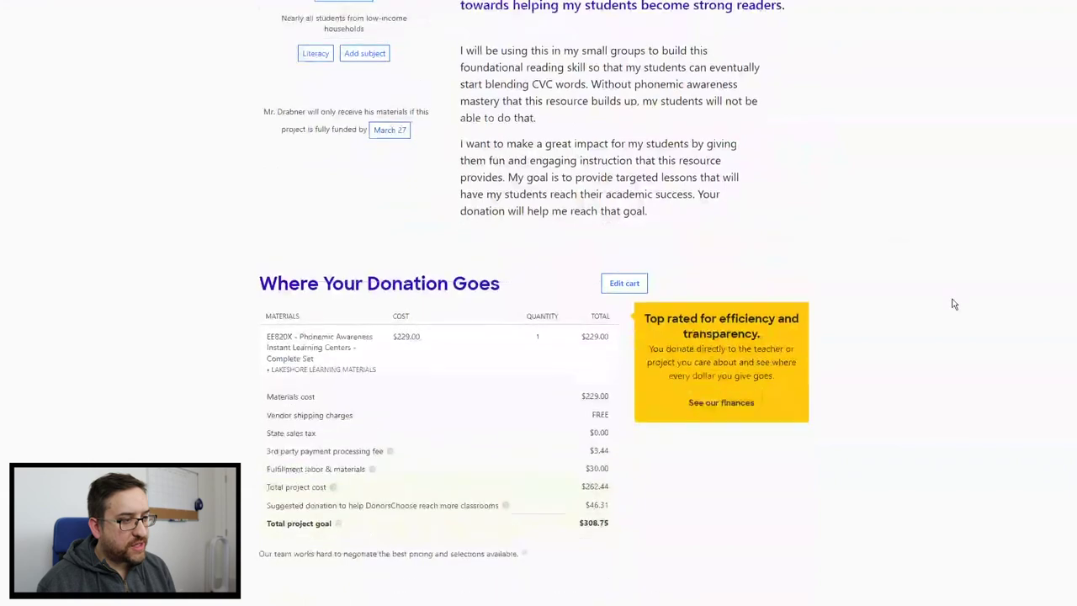
scroll(854, 401, "up", 3)
scroll(853, 396, "down", 3)
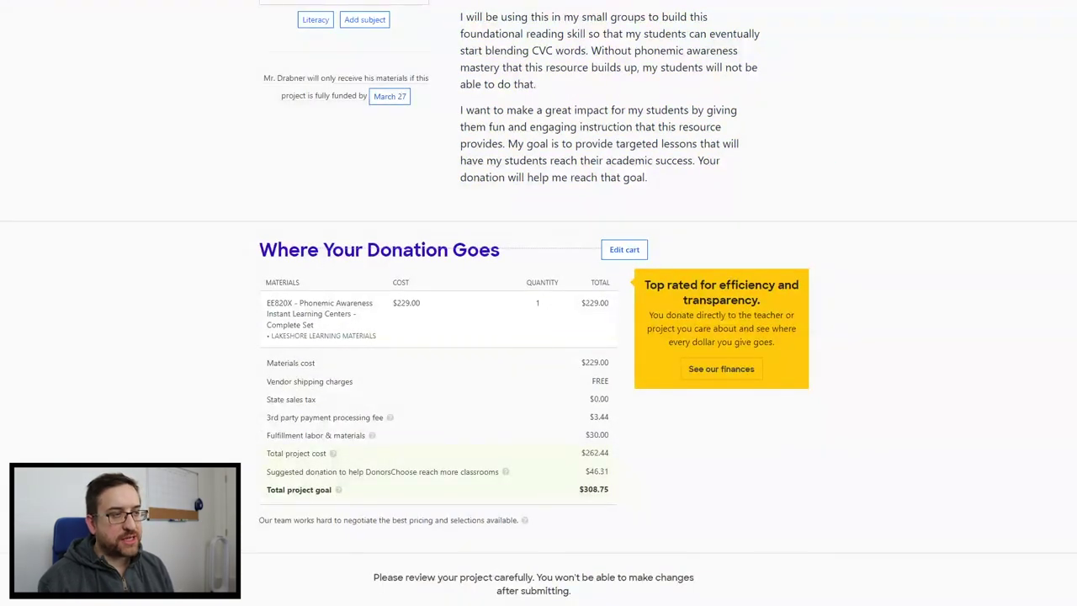